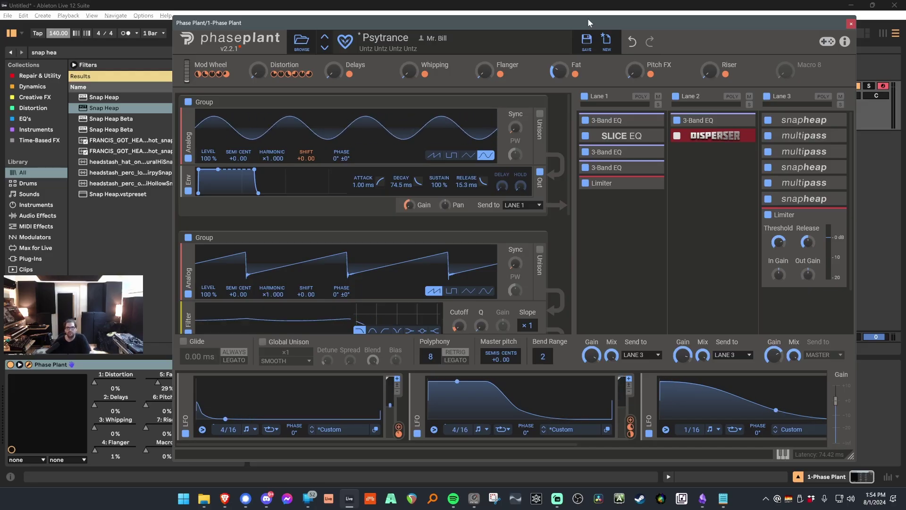
# Look through the presets in the God Mode folder of the preset browser and return to the Psytrance patch.
pyautogui.moveTo(571, 23); pyautogui.dragTo(563, 20)
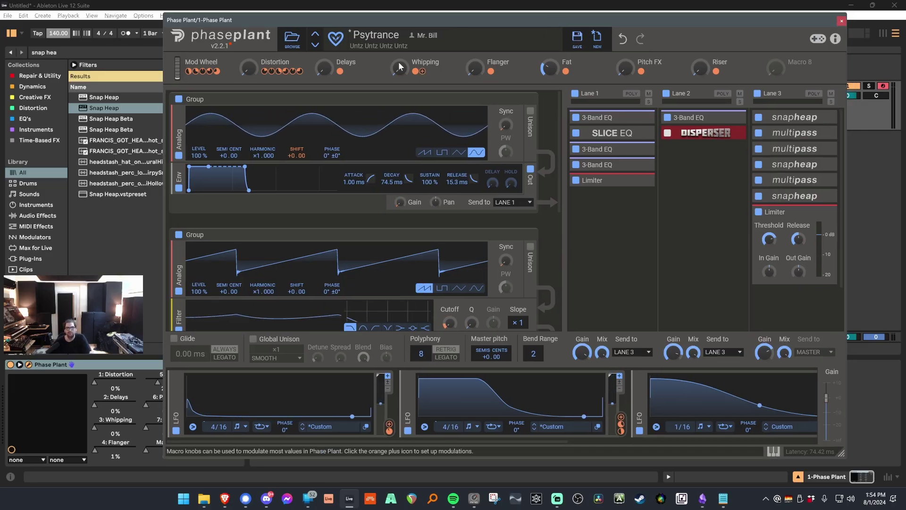
pyautogui.click(287, 43)
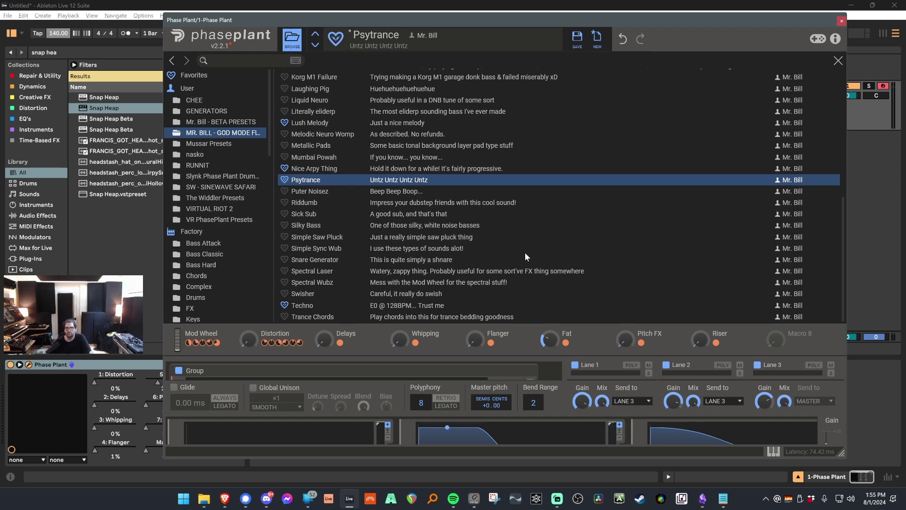
pyautogui.moveTo(843, 219)
pyautogui.mouseDown()
pyautogui.moveTo(842, 112)
pyautogui.moveTo(833, 223)
pyautogui.mouseUp()
pyautogui.moveTo(843, 208); pyautogui.dragTo(805, 108)
pyautogui.moveTo(830, 140); pyautogui.dragTo(825, 255)
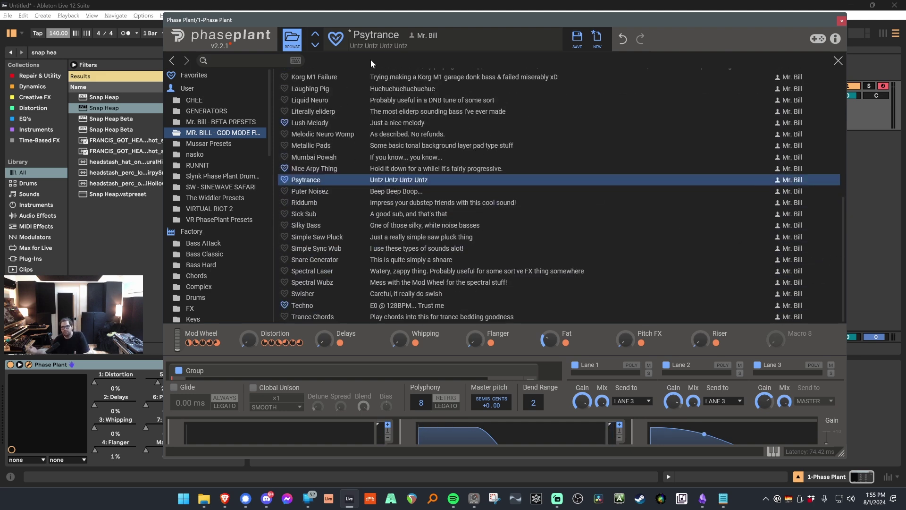
pyautogui.click(286, 50)
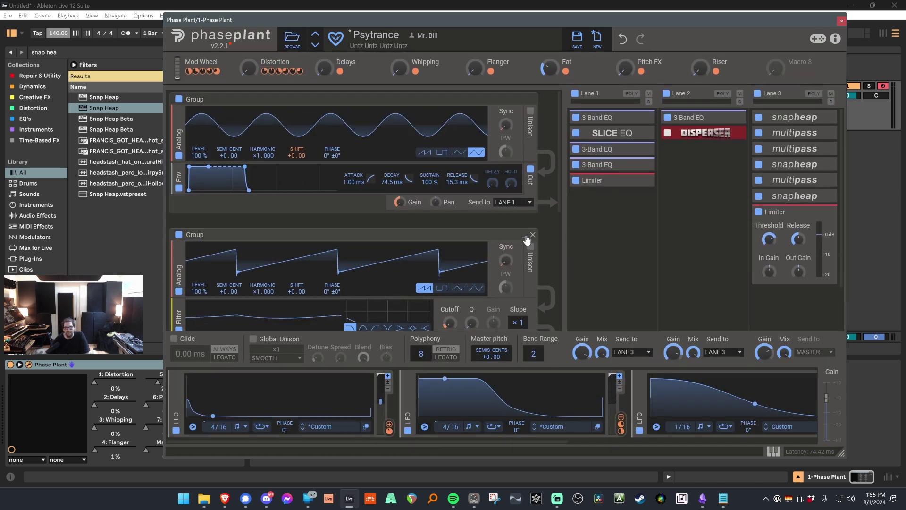
# Collapse the noise group and disable both the noise and sawtooth groups so that only the sine group stays active.
pyautogui.click(524, 235)
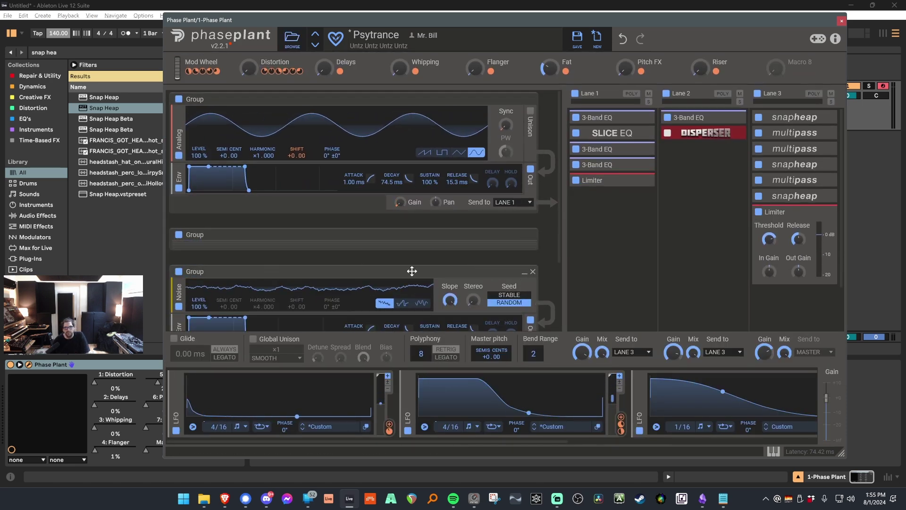
pyautogui.click(525, 271)
pyautogui.click(525, 235)
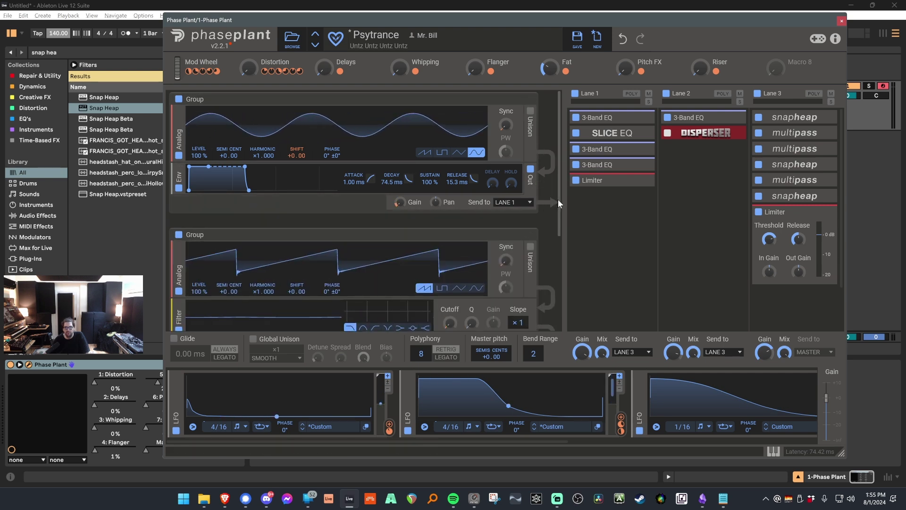
pyautogui.moveTo(557, 199); pyautogui.dragTo(555, 260)
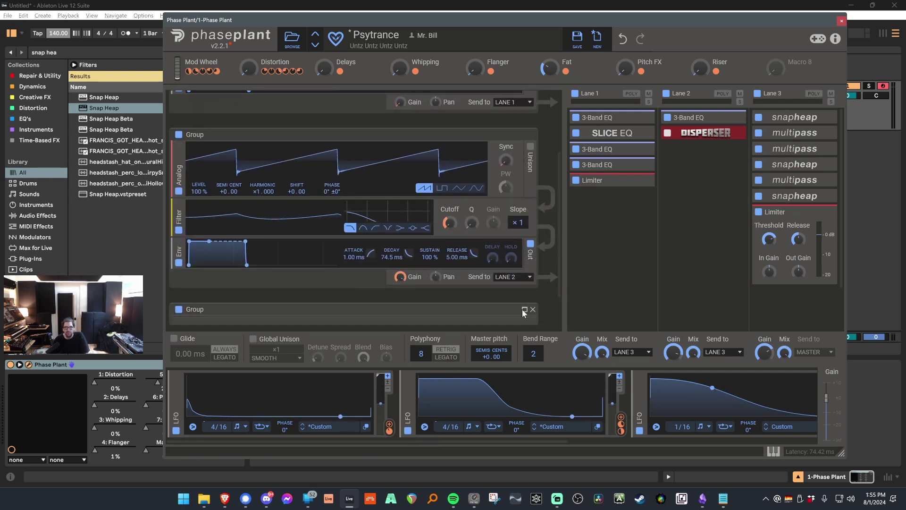
pyautogui.click(179, 309)
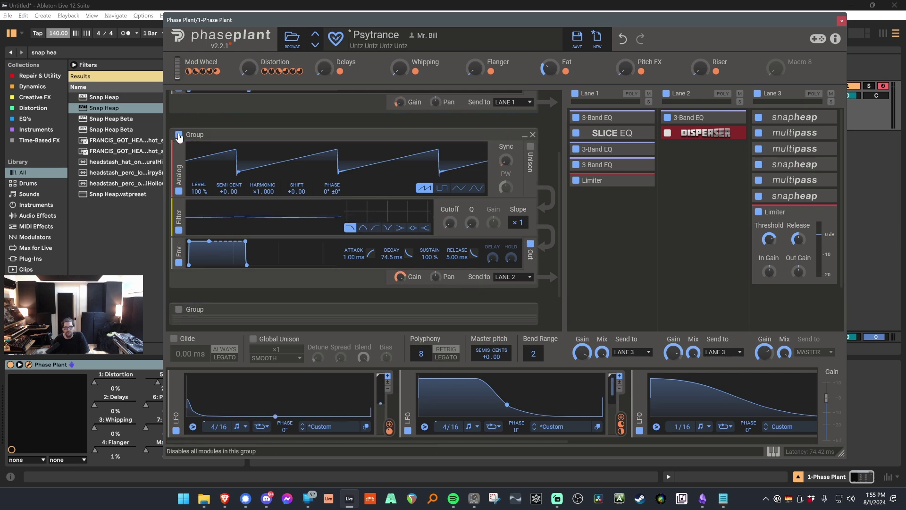
pyautogui.click(179, 135)
pyautogui.moveTo(556, 223); pyautogui.dragTo(552, 124)
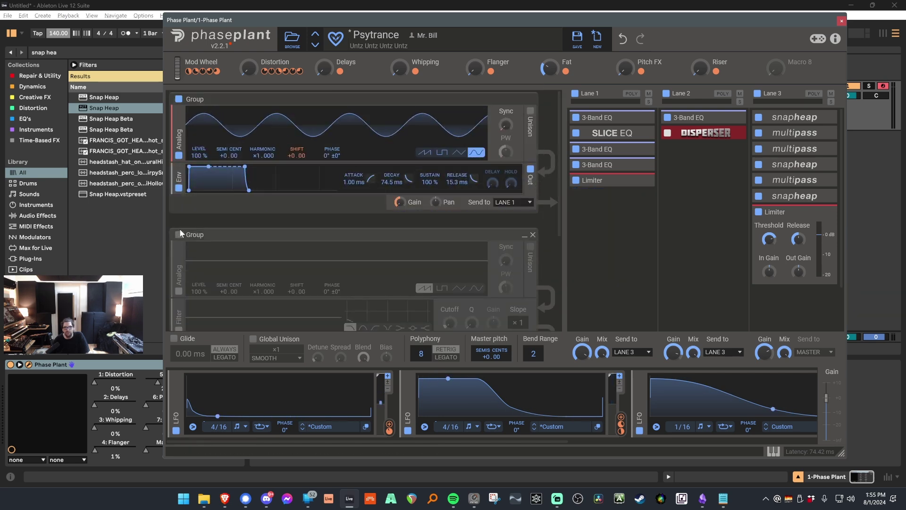
pyautogui.moveTo(561, 206); pyautogui.dragTo(534, 156)
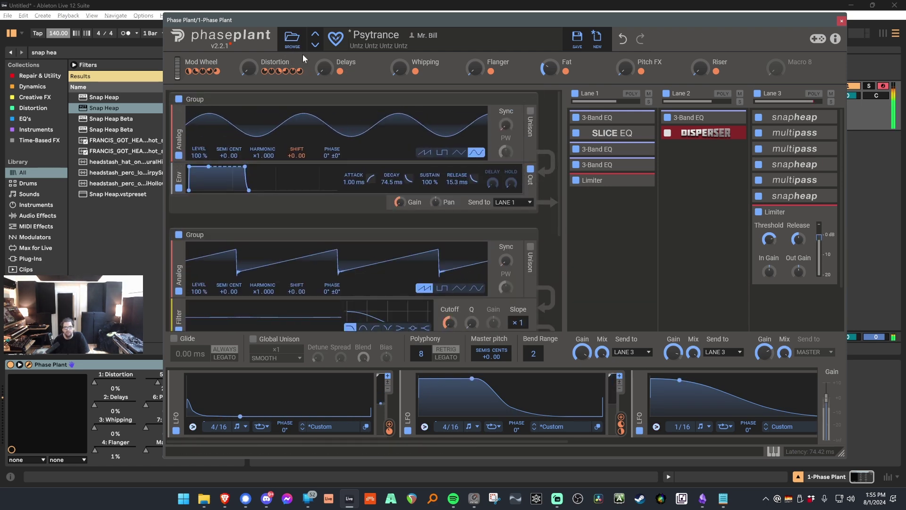
# Audition the Distortion macro at 31%, the Whipping macro at 70% and the raised Riser macro, resetting each one to 0%.
pyautogui.moveTo(248, 68); pyautogui.dragTo(247, 50)
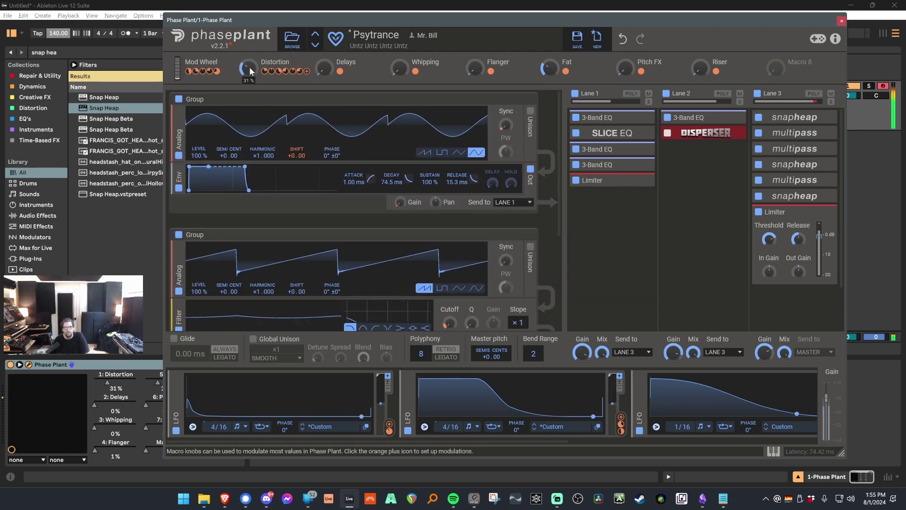
pyautogui.moveTo(399, 67); pyautogui.dragTo(398, 34)
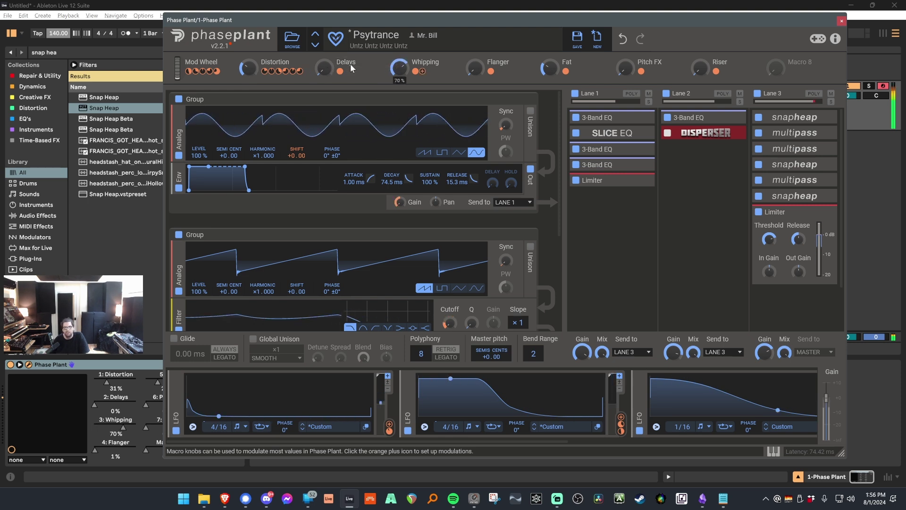
pyautogui.moveTo(249, 68); pyautogui.dragTo(249, 88)
pyautogui.doubleClick(400, 68)
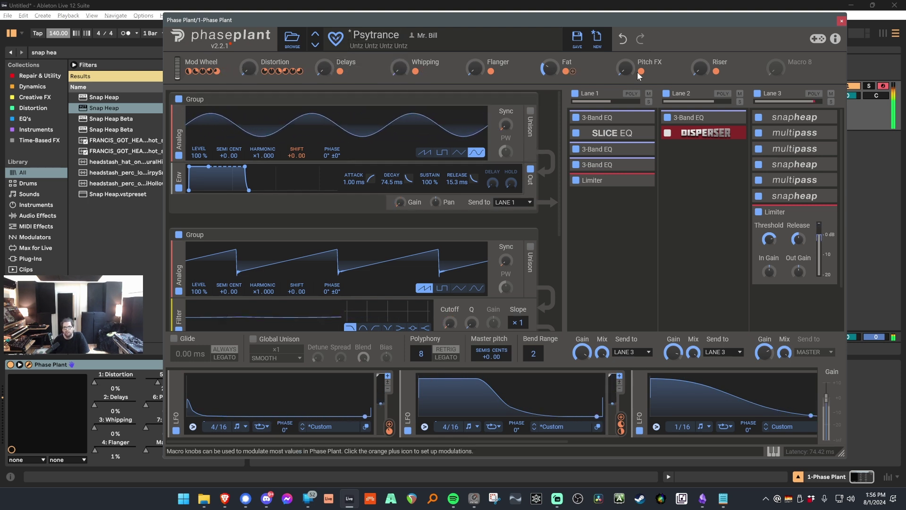
pyautogui.moveTo(699, 69); pyautogui.dragTo(700, 42)
pyautogui.doubleClick(700, 68)
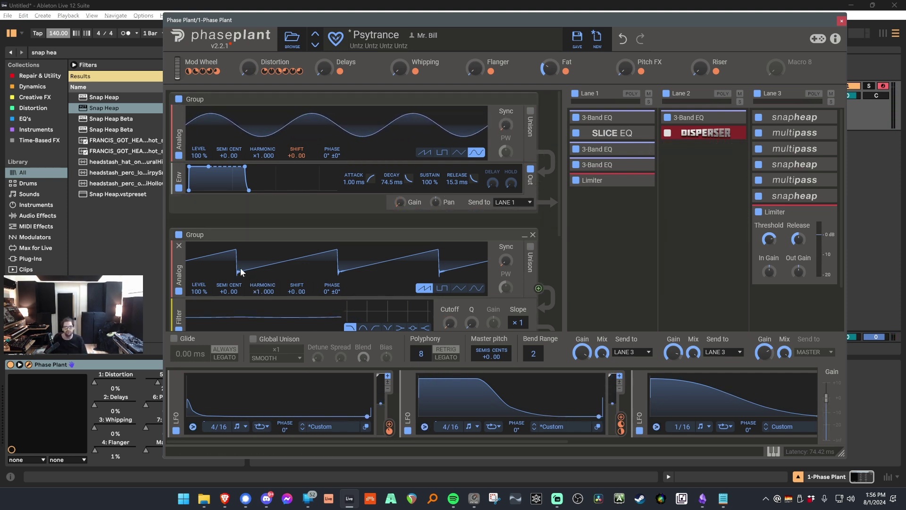
# Isolate the sine group by collapsing the sawtooth group and disabling the other two groups, and inspect the first LFO's curve in its editor.
pyautogui.click(524, 234)
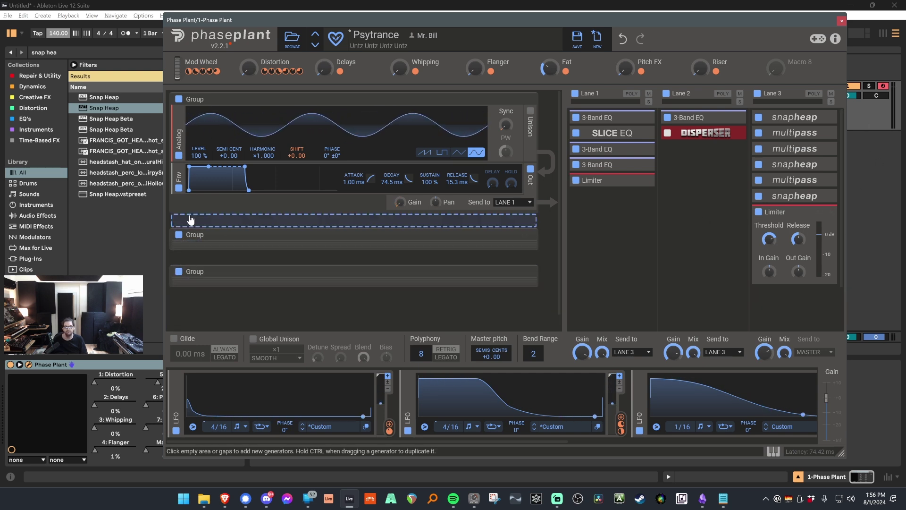
pyautogui.click(179, 235)
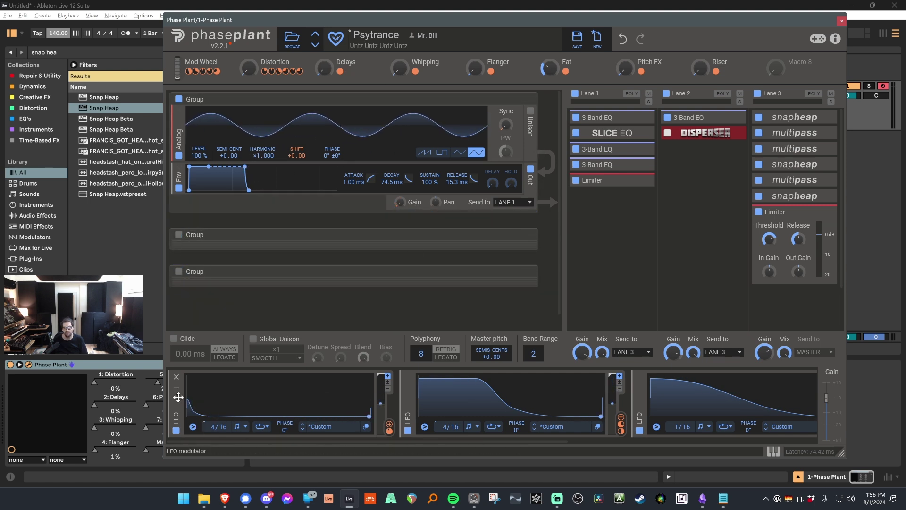
pyautogui.click(370, 427)
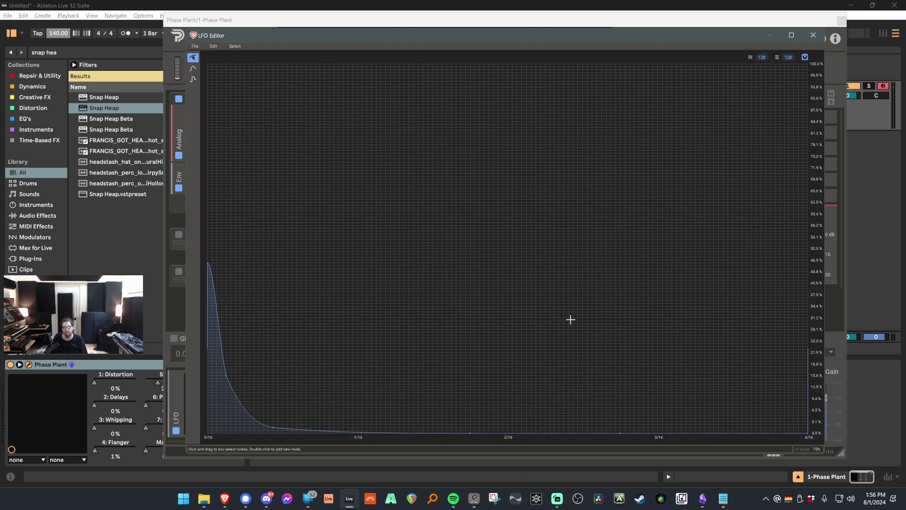
pyautogui.click(813, 35)
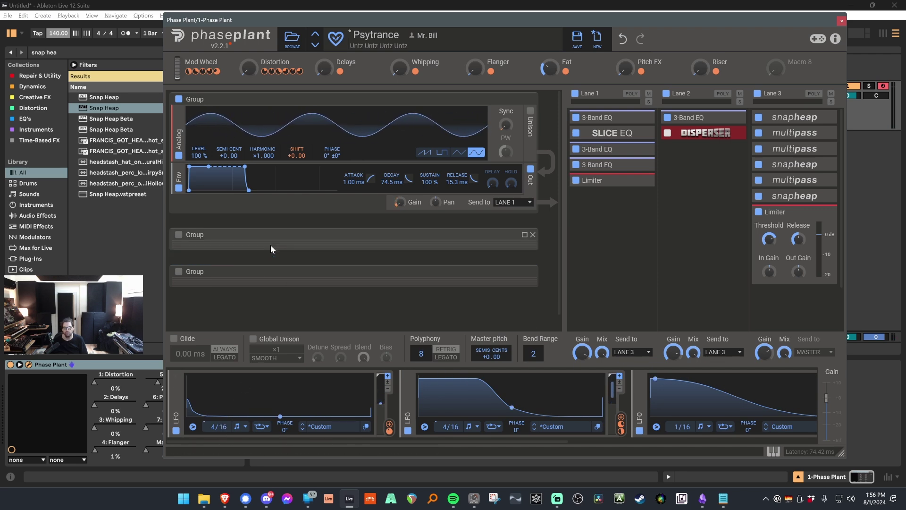
# Disable the sine group and expand and enable the sawtooth group to hear it on its own.
pyautogui.click(179, 100)
pyautogui.click(524, 235)
pyautogui.scroll(-2, 559, 259)
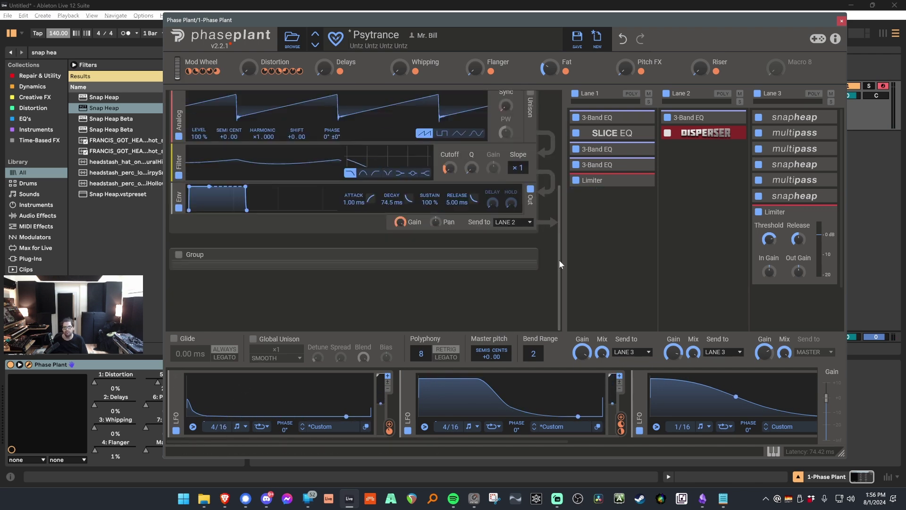
pyautogui.scroll(2, 559, 257)
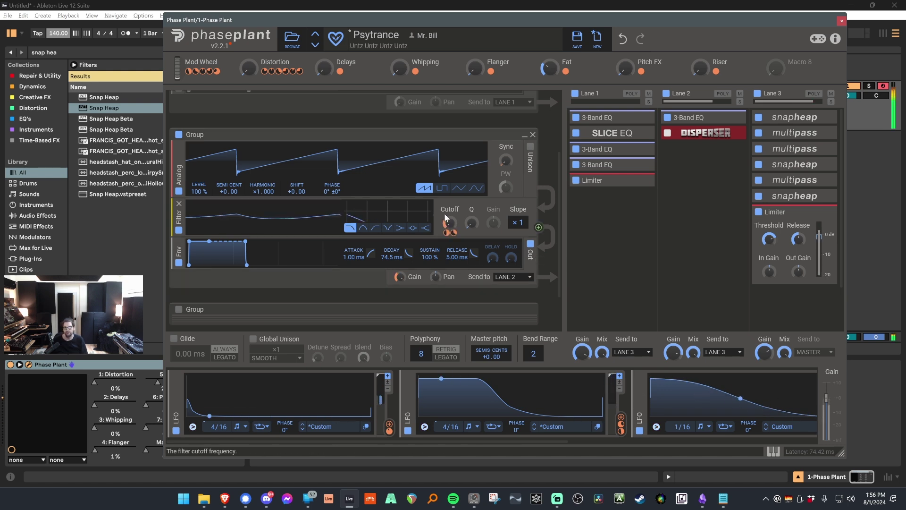
# Disable and collapse the sawtooth group, and expand and enable the noise group.
pyautogui.click(178, 135)
pyautogui.click(521, 134)
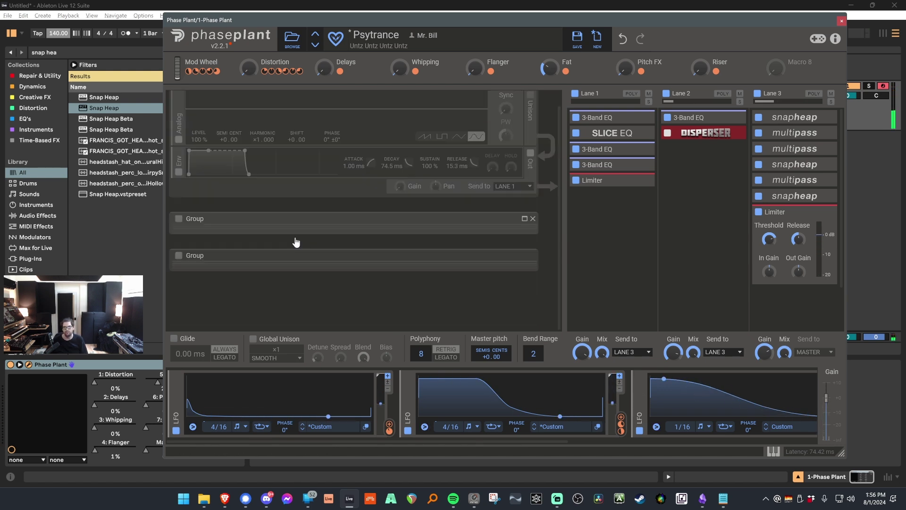
pyautogui.click(524, 255)
pyautogui.scroll(-2, 556, 249)
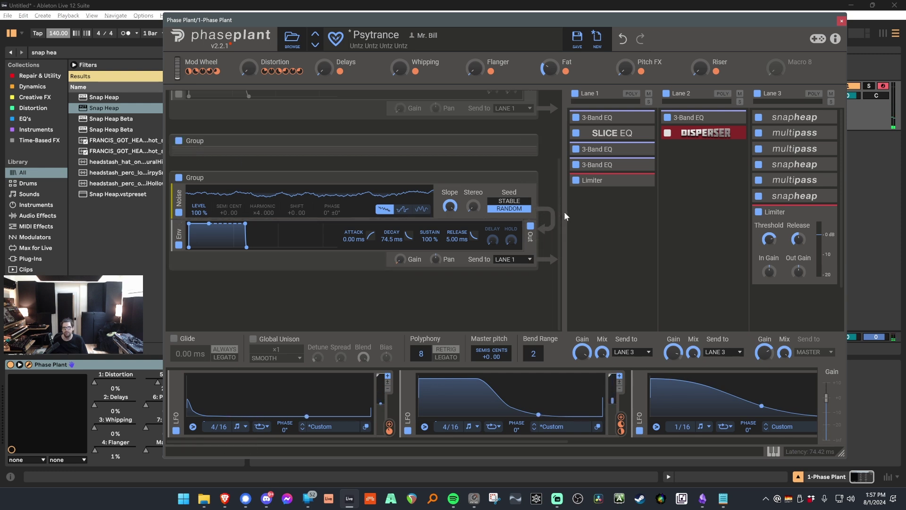
# Enable the sine group again and expand the sawtooth group so all three generator groups are open and active.
pyautogui.scroll(3, 562, 207)
pyautogui.click(178, 100)
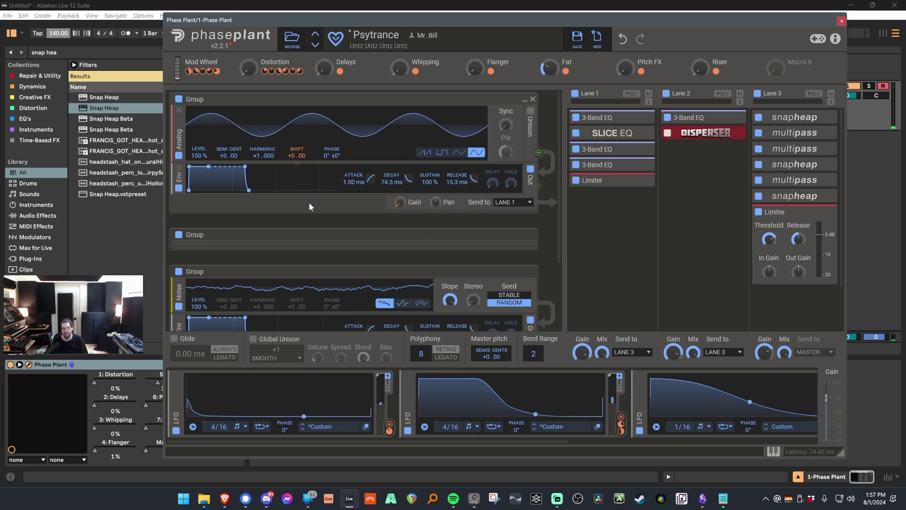
pyautogui.click(525, 235)
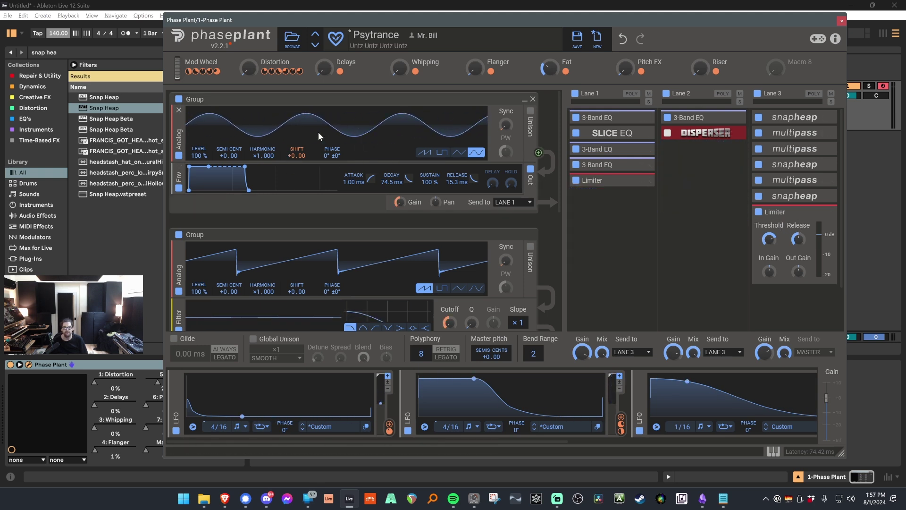
# Expand two 3-Band EQs and the Slice EQ in Lane 1, plus the 3-Band EQ and Disperser in Lane 2, to view their settings.
pyautogui.click(642, 118)
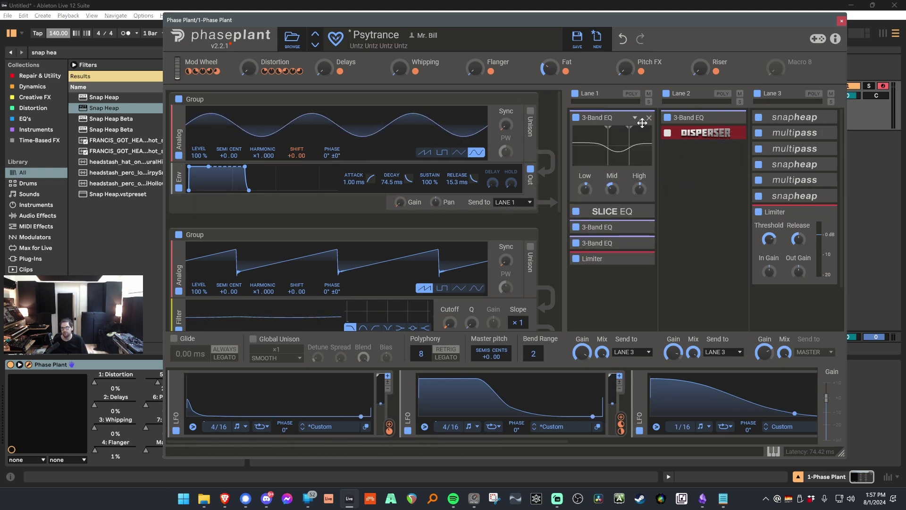
pyautogui.click(643, 228)
pyautogui.click(642, 214)
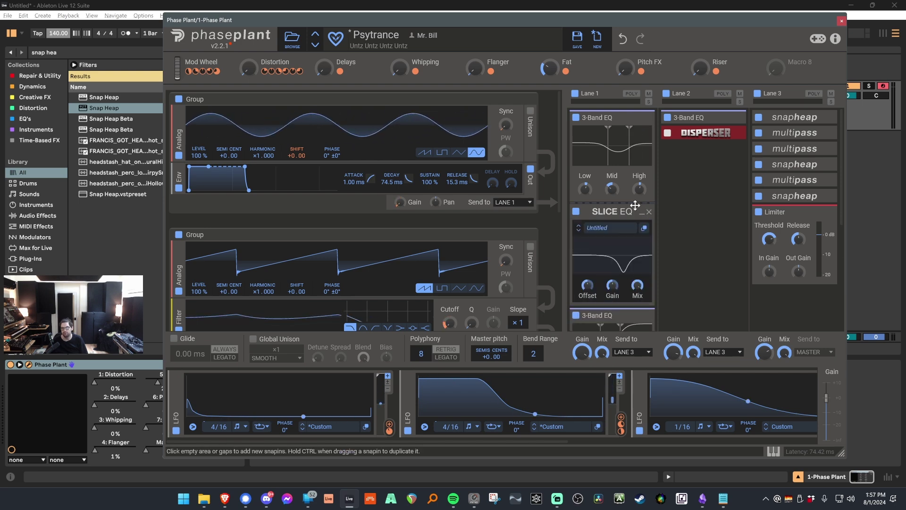
pyautogui.scroll(-5, 639, 253)
pyautogui.scroll(-3, 541, 240)
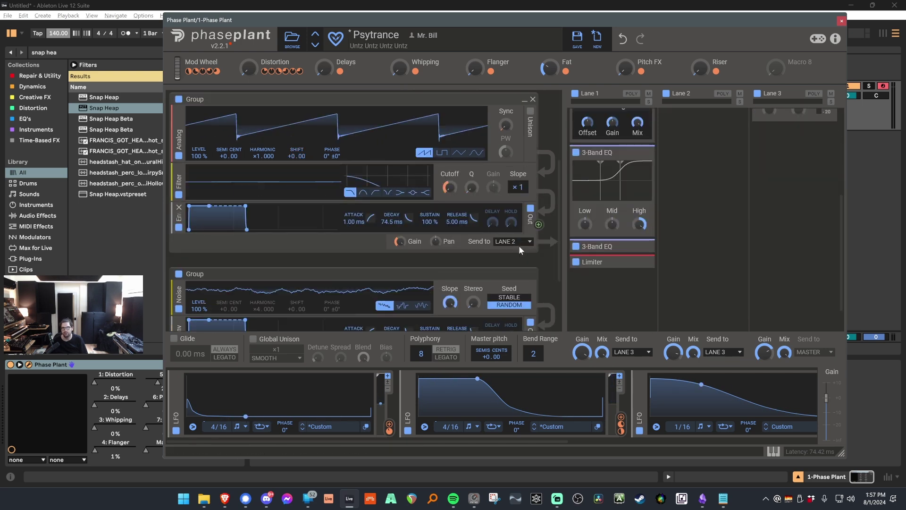
pyautogui.scroll(5, 634, 240)
pyautogui.click(733, 119)
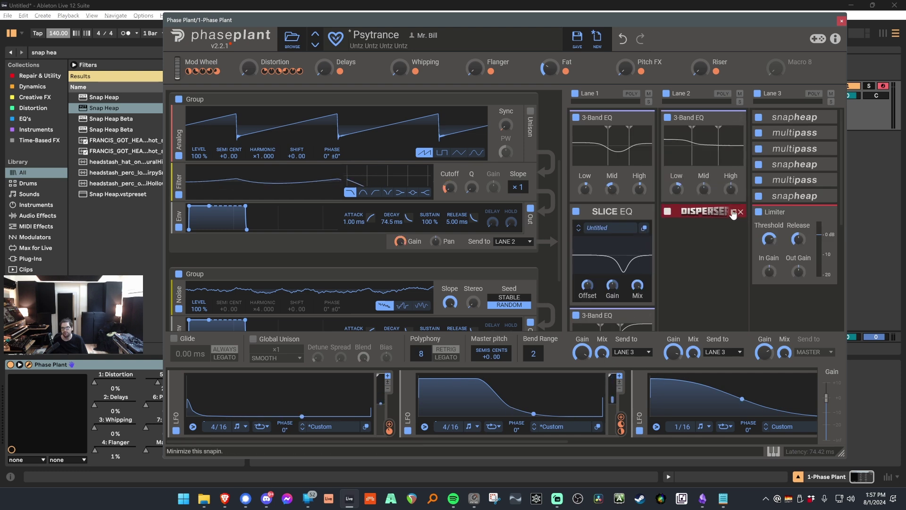
pyautogui.click(733, 213)
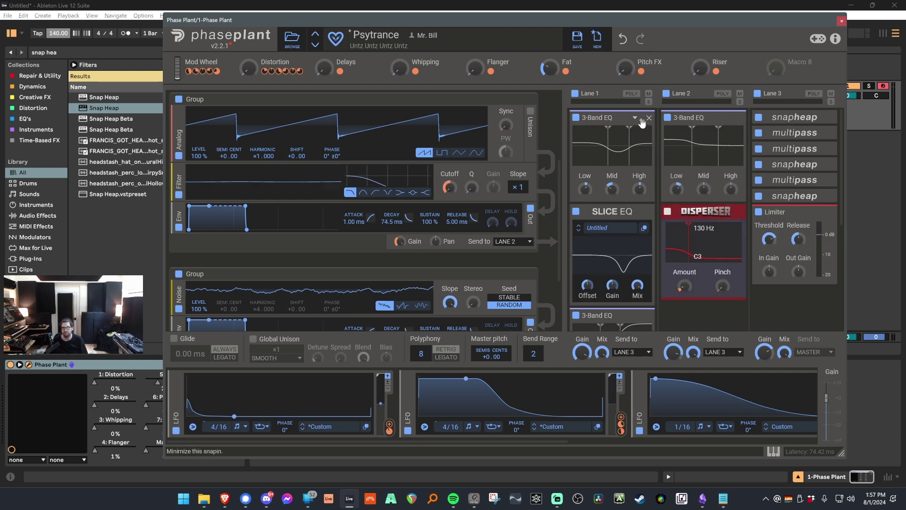
# Collapse all the expanded effects in Lane 1 and Lane 2.
pyautogui.click(642, 118)
pyautogui.click(642, 134)
pyautogui.click(642, 150)
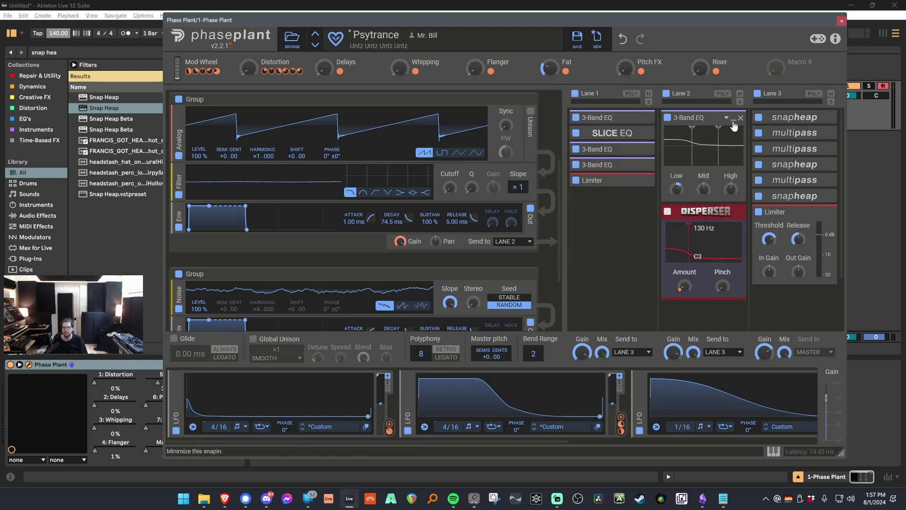
pyautogui.click(733, 118)
pyautogui.click(733, 137)
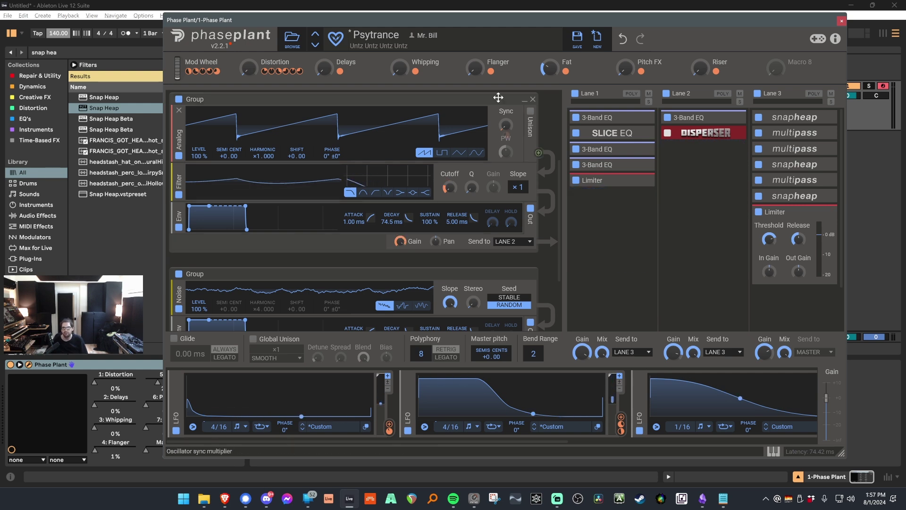
# Move the Phase Plant window aside to uncover the track's input and mixer controls in the Live set.
pyautogui.scroll(-2, 565, 245)
pyautogui.scroll(-3, 554, 243)
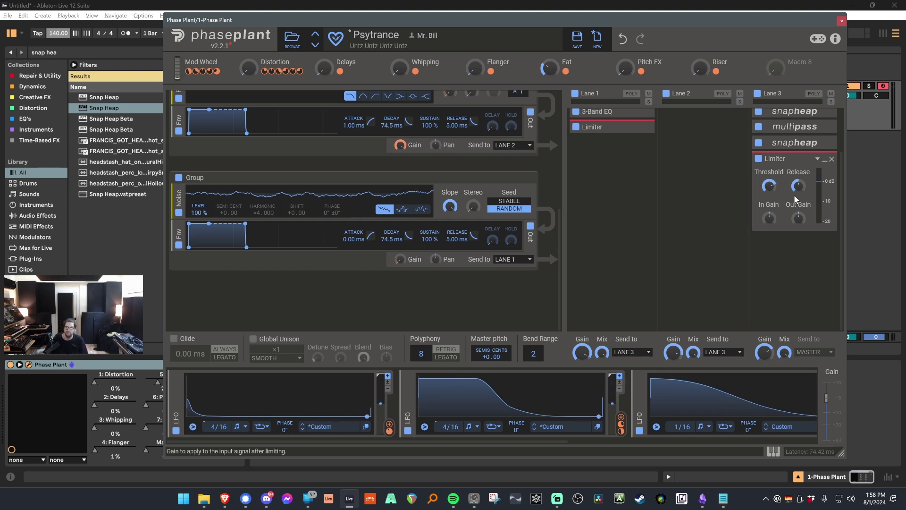
pyautogui.scroll(3, 792, 191)
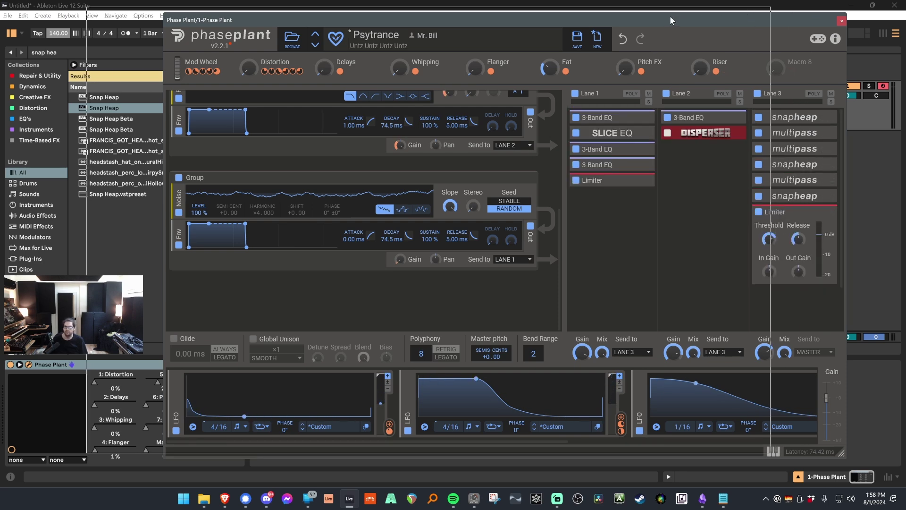
pyautogui.moveTo(670, 18); pyautogui.dragTo(590, 17)
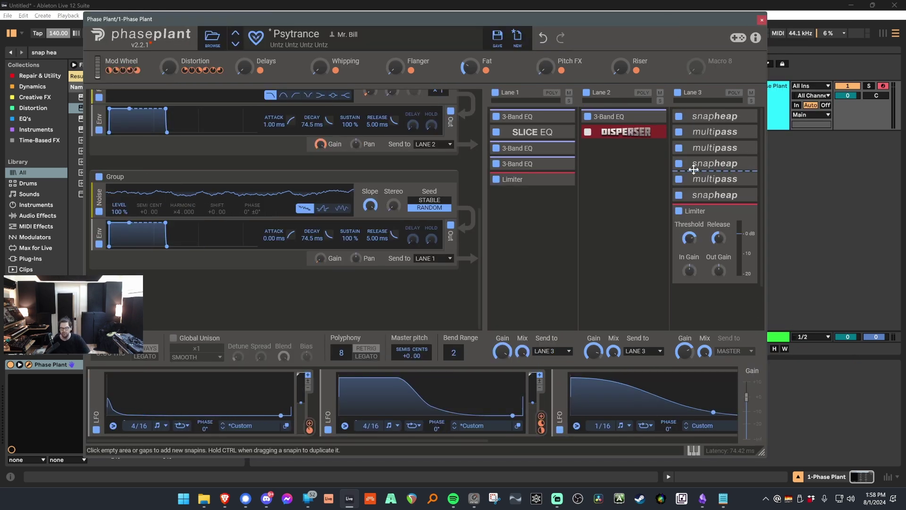
pyautogui.scroll(3, 461, 231)
pyautogui.scroll(2, 465, 222)
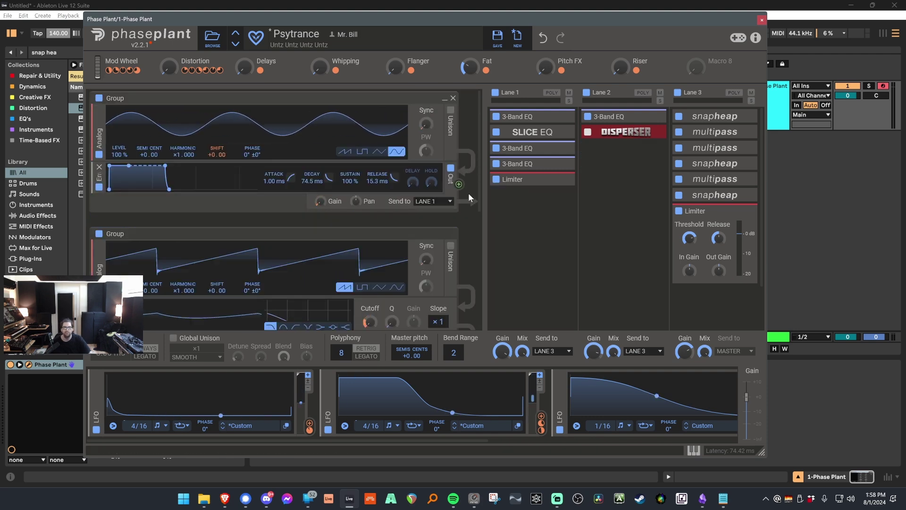
# Load the Techno preset from the MR. BILL - GOD MODE folder and close the preset browser.
pyautogui.moveTo(528, 20); pyautogui.dragTo(552, 24)
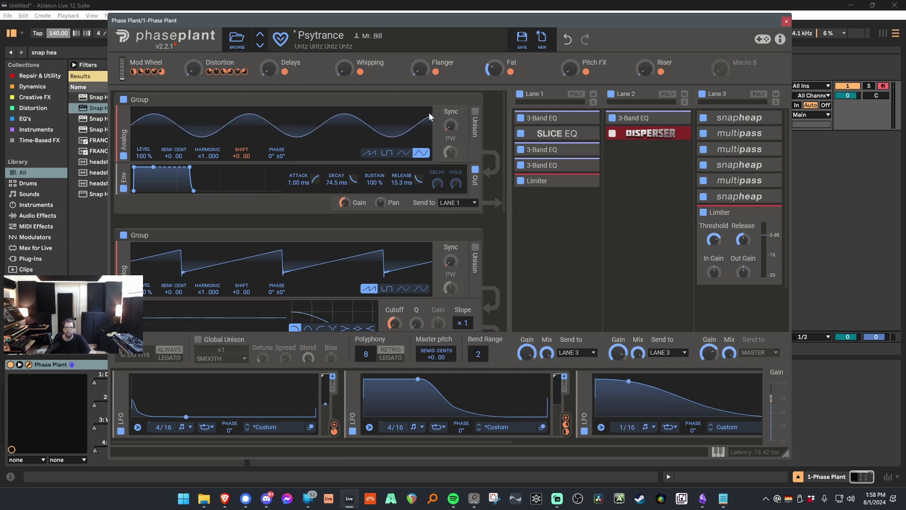
pyautogui.click(235, 43)
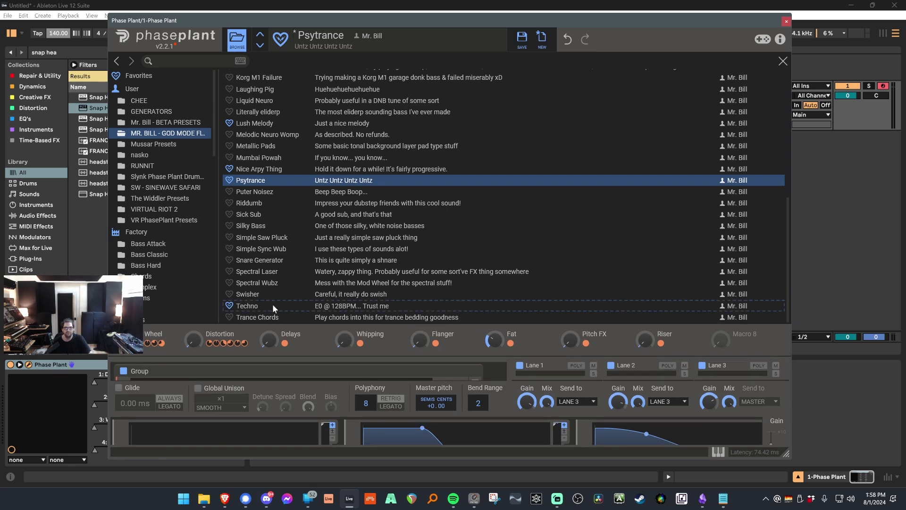
pyautogui.click(273, 306)
pyautogui.click(227, 41)
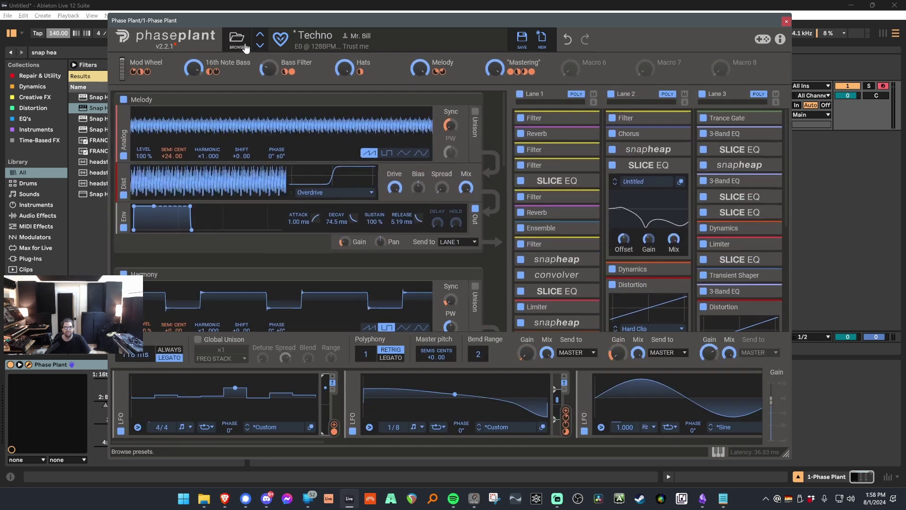
# Collapse the Melody, Harmony, Drums and Hi Hat generator groups.
pyautogui.moveTo(503, 143)
pyautogui.mouseDown()
pyautogui.moveTo(500, 288)
pyautogui.moveTo(506, 138)
pyautogui.mouseUp()
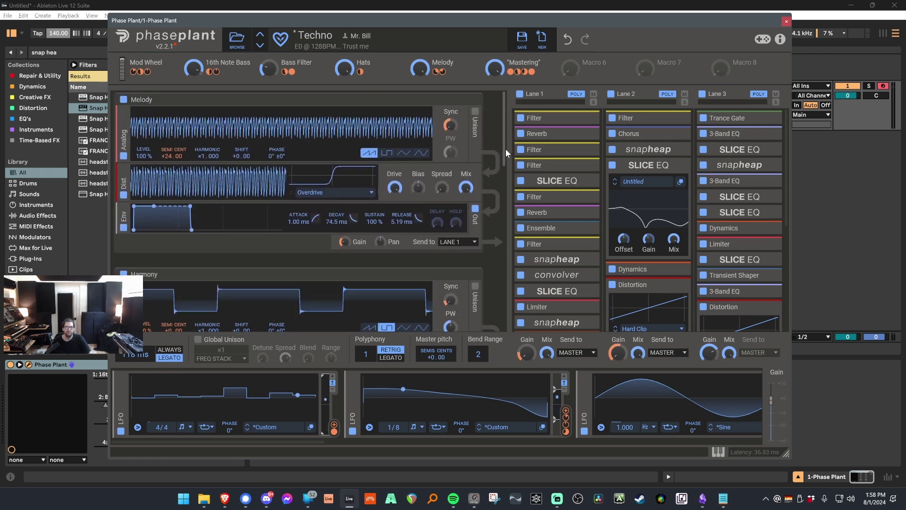
pyautogui.click(469, 100)
pyautogui.click(469, 137)
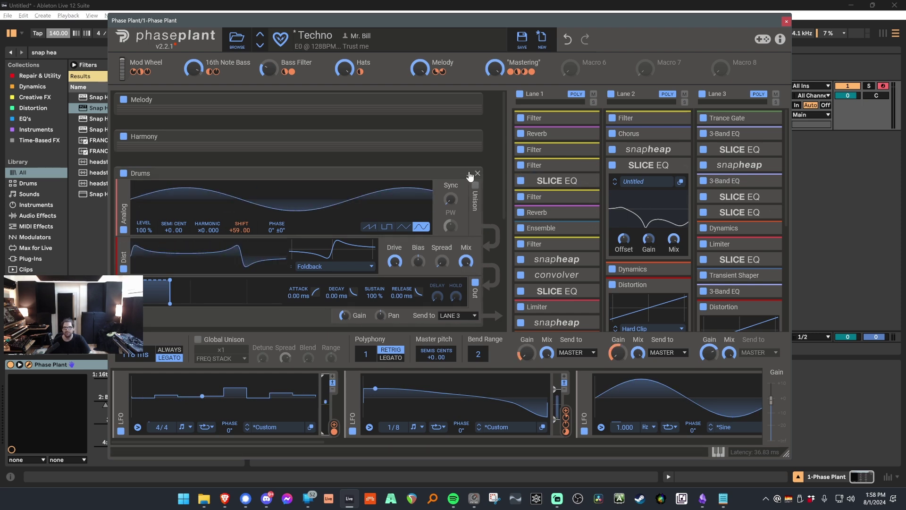
pyautogui.click(469, 174)
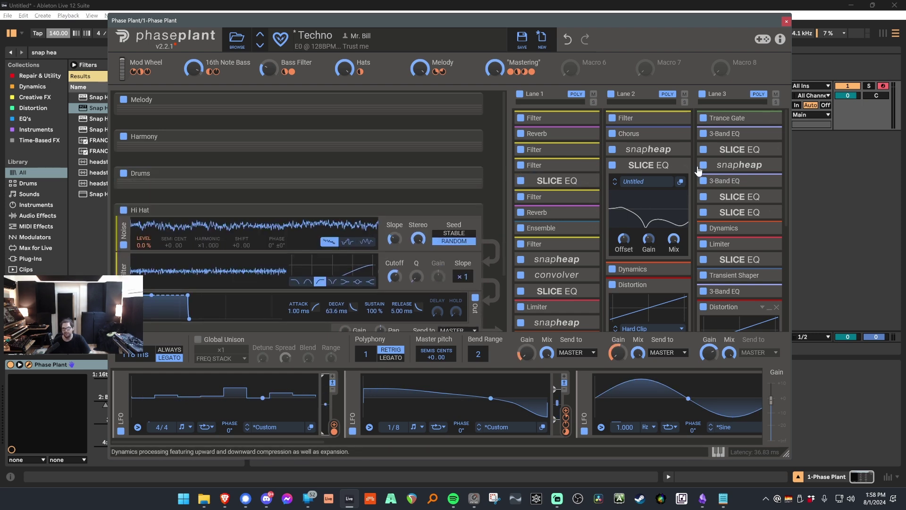
pyautogui.click(467, 211)
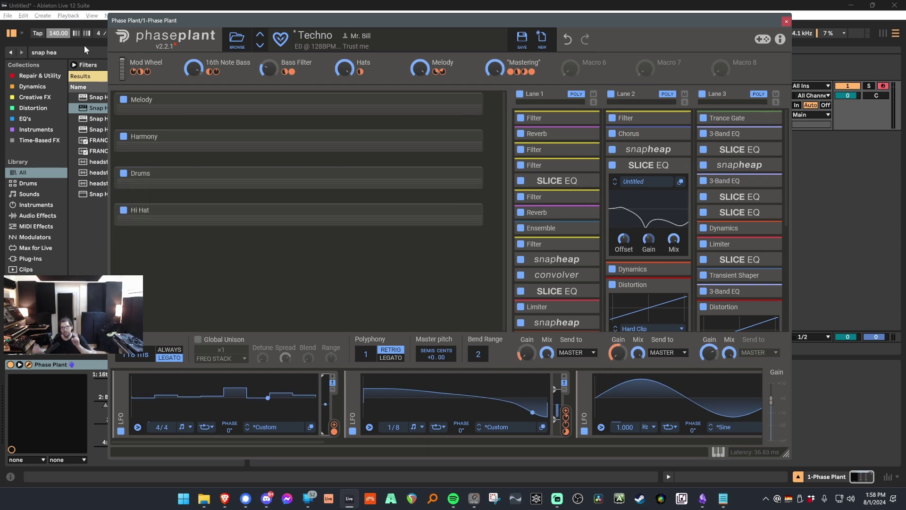
# Set the Live set's tempo to 128 BPM and shift the Phase Plant window slightly.
pyautogui.click(57, 35)
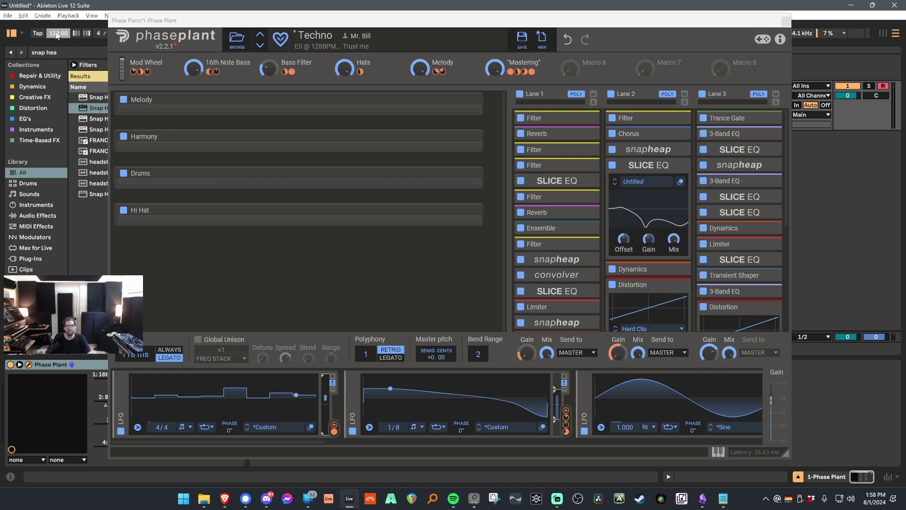
pyautogui.moveTo(540, 18); pyautogui.dragTo(545, 17)
pyautogui.press('space')
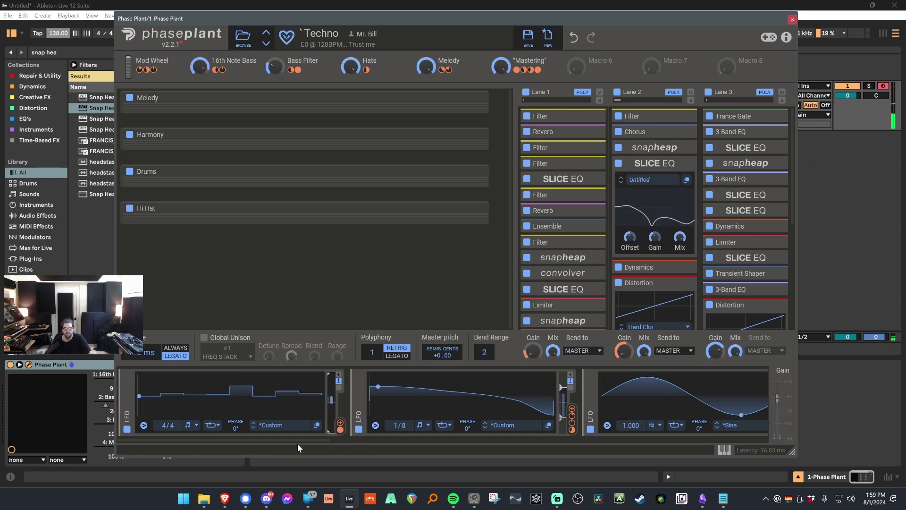
# Isolate the Harmony group by disabling Melody, Drums and Hi Hat, expand it and inspect the LFOs modulating its level and pitch.
pyautogui.moveTo(293, 439); pyautogui.dragTo(449, 448)
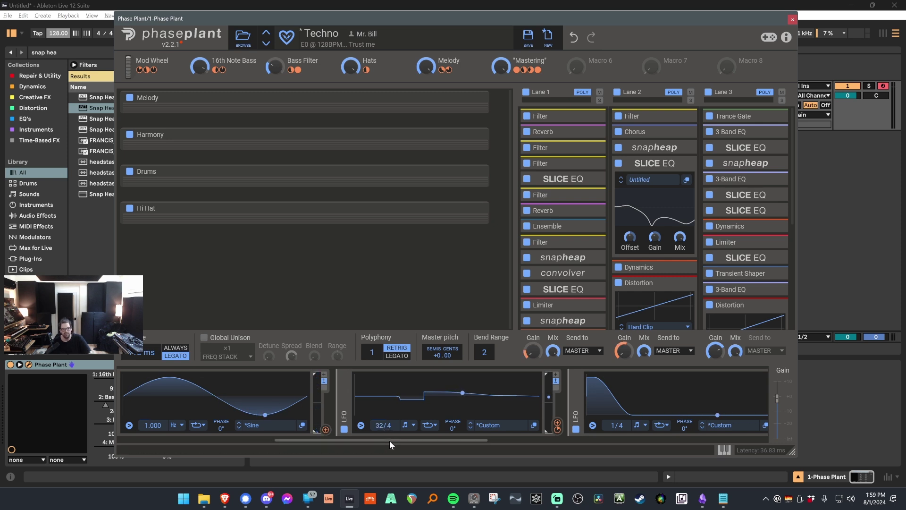
pyautogui.moveTo(389, 440); pyautogui.dragTo(386, 439)
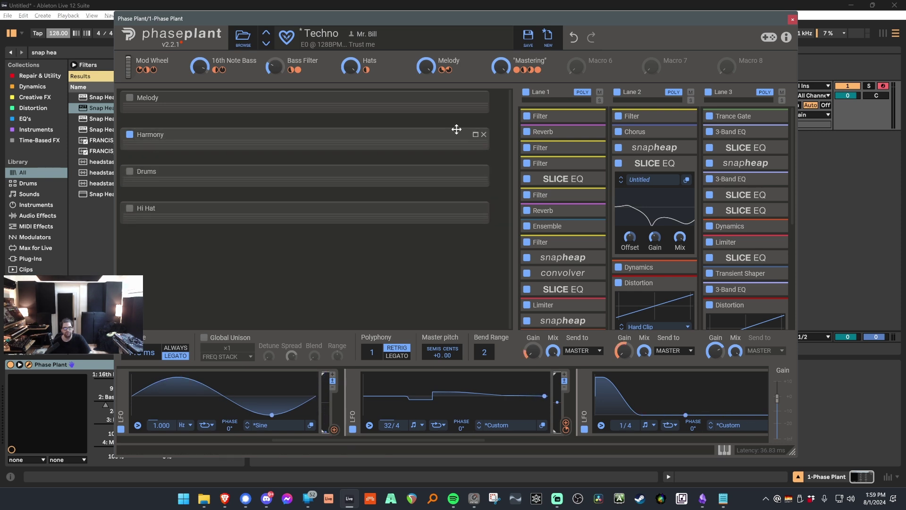
pyautogui.click(475, 136)
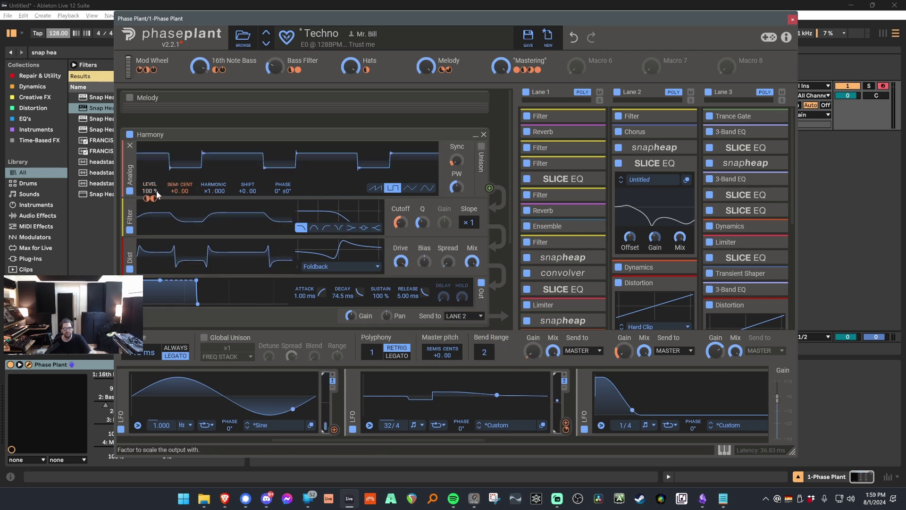
pyautogui.moveTo(147, 198)
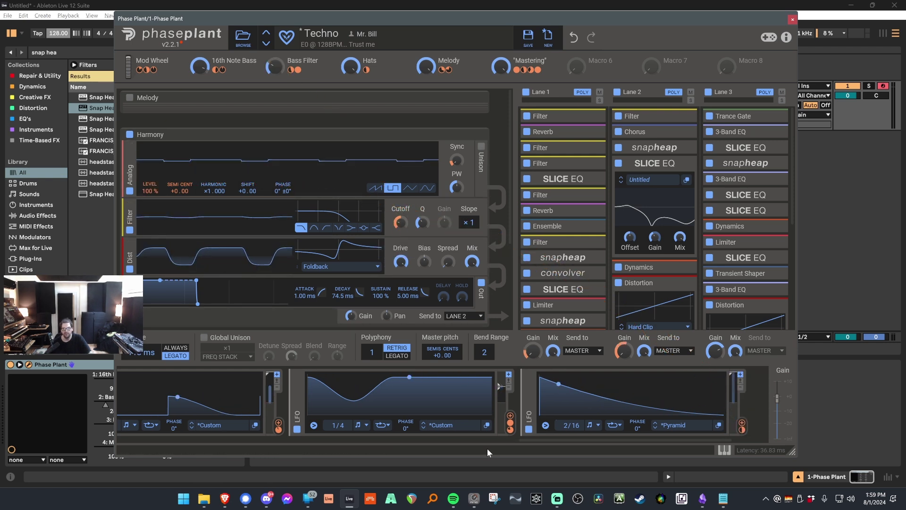
pyautogui.moveTo(528, 438); pyautogui.dragTo(287, 425)
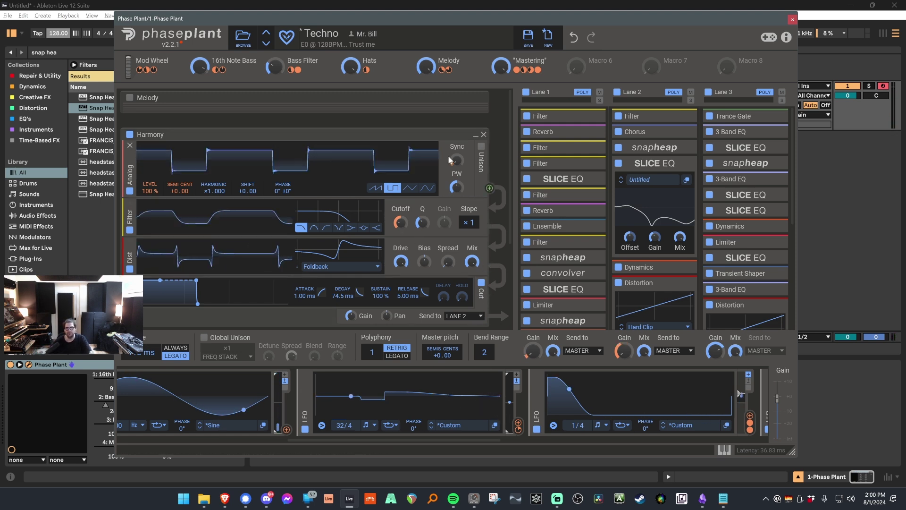
# Collapse and disable the Harmony group, enable and expand the Melody group, and bring the first LFOs into view.
pyautogui.click(475, 135)
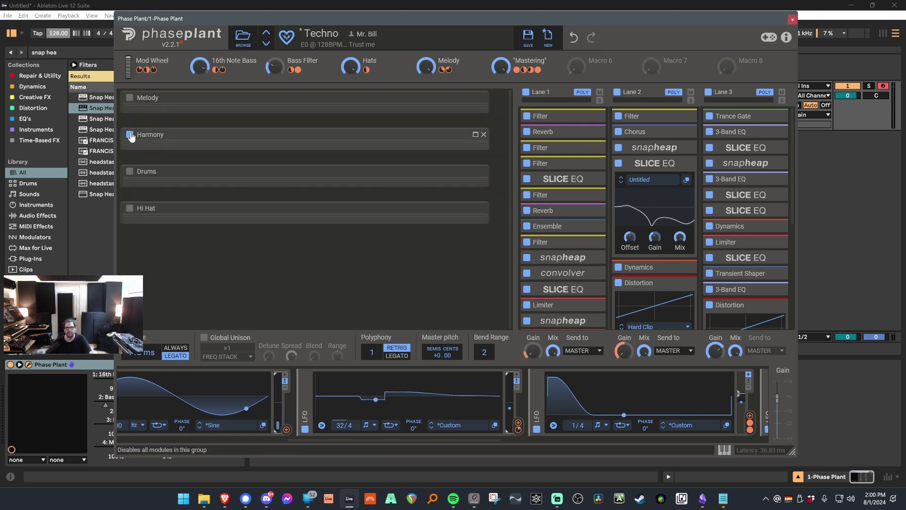
pyautogui.click(475, 99)
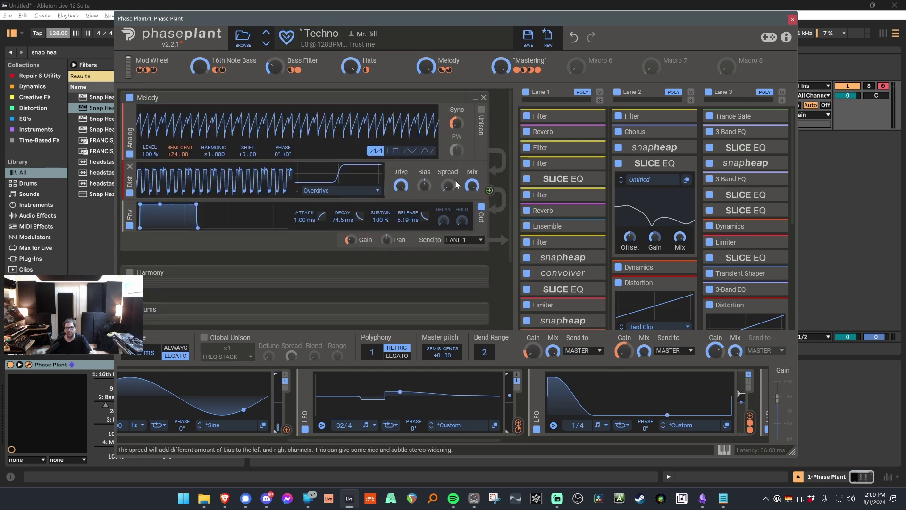
pyautogui.moveTo(479, 440); pyautogui.dragTo(166, 427)
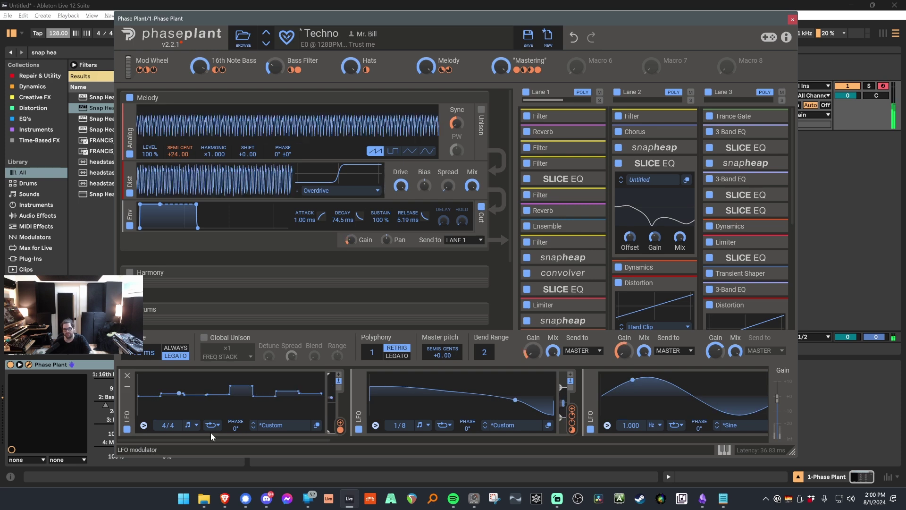
# Disable the Melody group and collapse it.
pyautogui.click(126, 100)
pyautogui.click(130, 98)
pyautogui.click(130, 98)
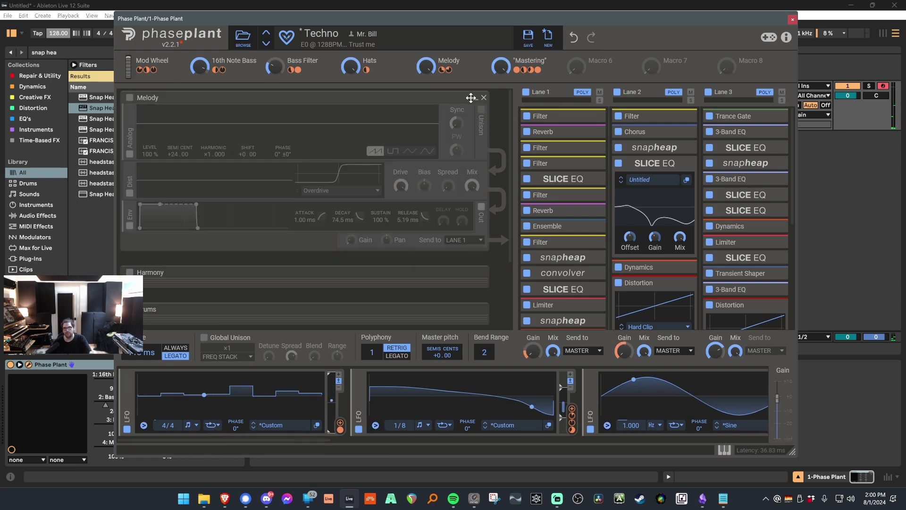
pyautogui.click(474, 100)
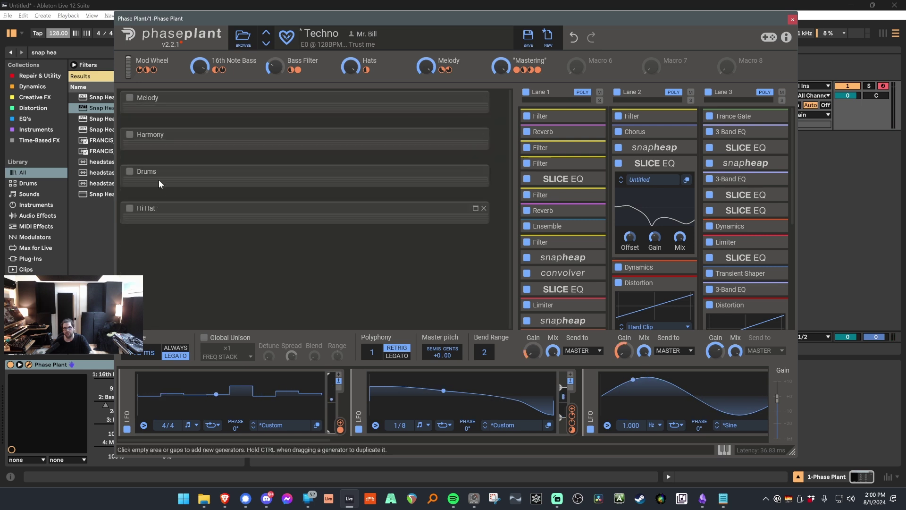
# Enable and expand the Drums group and inspect the 1/4 LFO that modulates it.
pyautogui.click(130, 209)
pyautogui.click(476, 172)
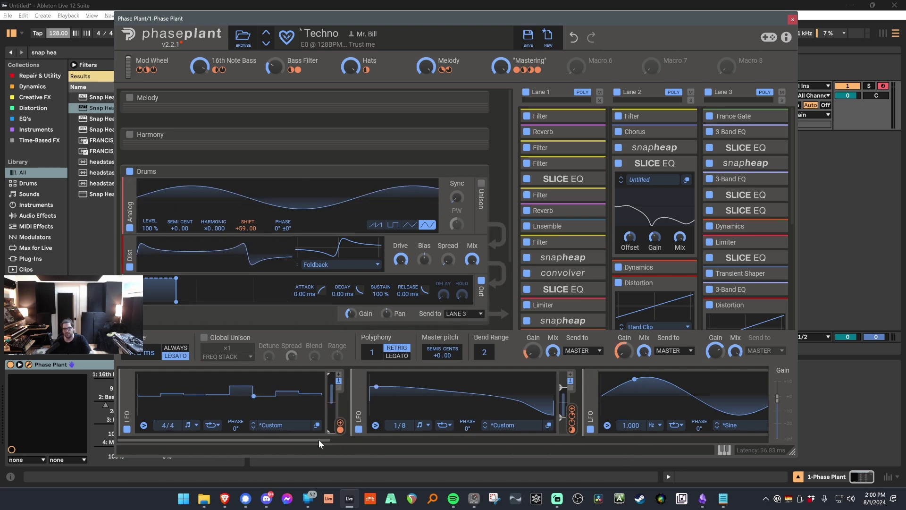
pyautogui.moveTo(318, 440); pyautogui.dragTo(542, 427)
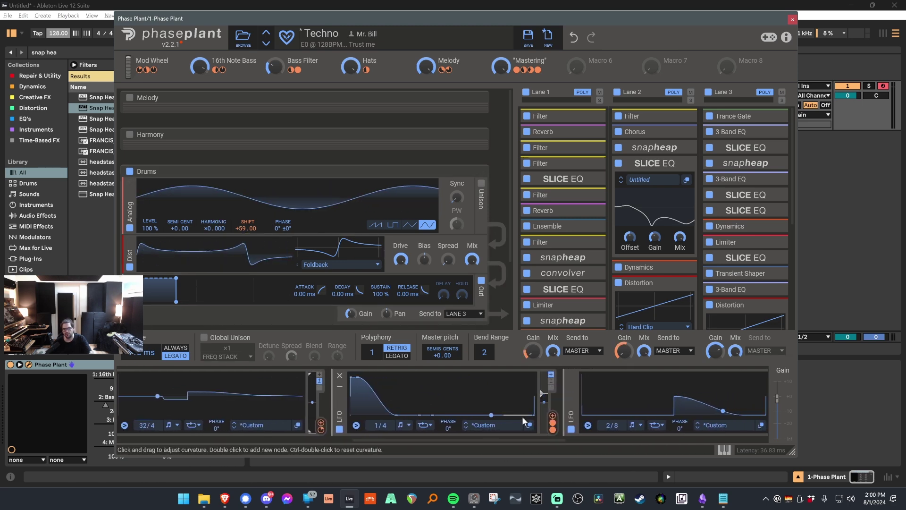
pyautogui.moveTo(552, 422); pyautogui.dragTo(246, 225)
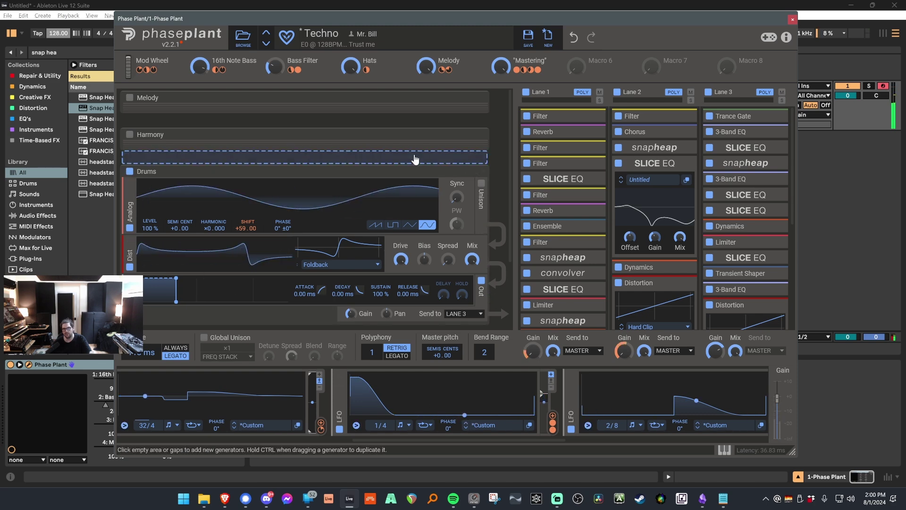
# Collapse and disable the Drums group, expand the enabled Hi Hat group, and inspect its gain modulation and the 2/8 LFO.
pyautogui.click(146, 171)
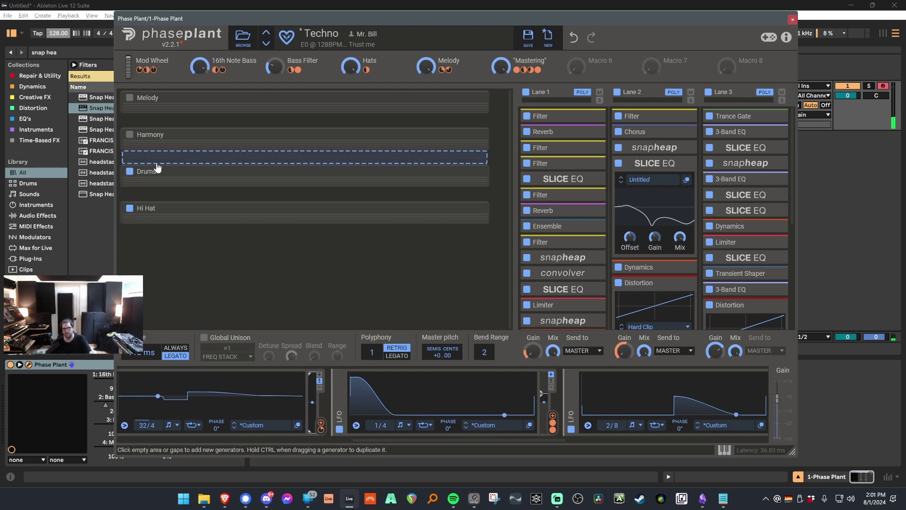
pyautogui.click(476, 210)
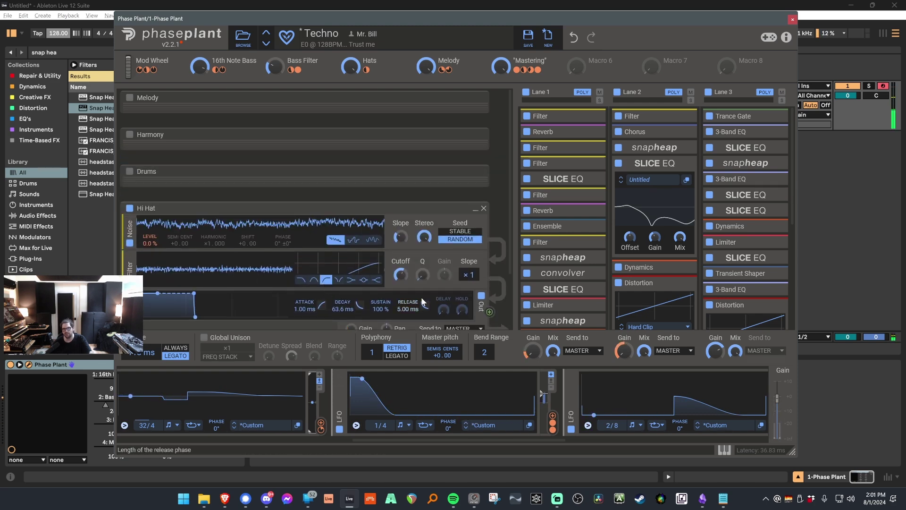
pyautogui.scroll(-3, 435, 284)
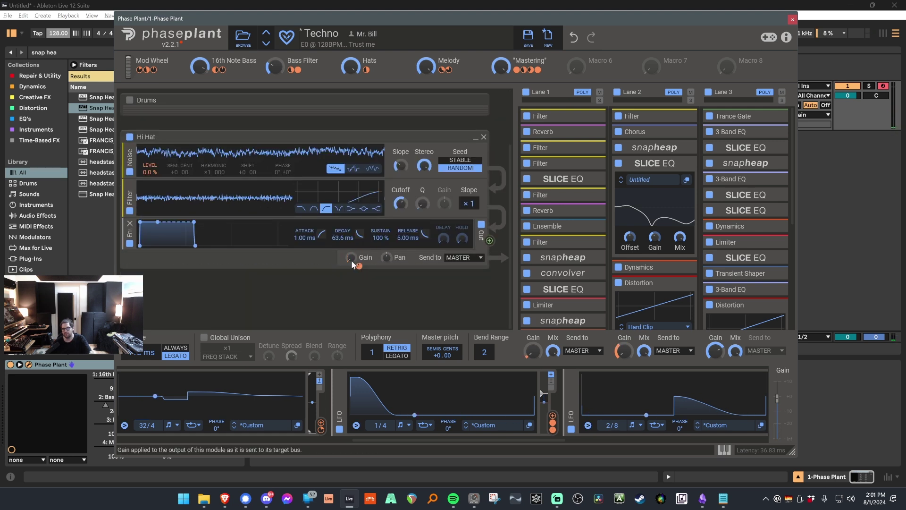
pyautogui.hscroll(3, 536, 441)
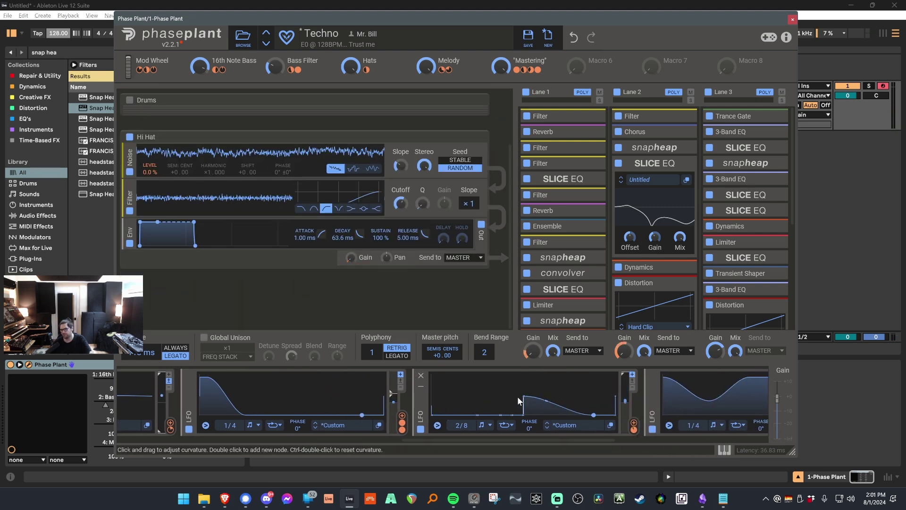
# Enable all four generator groups again, collapse Hi Hat, and look over the effects in the three lanes.
pyautogui.scroll(3, 178, 172)
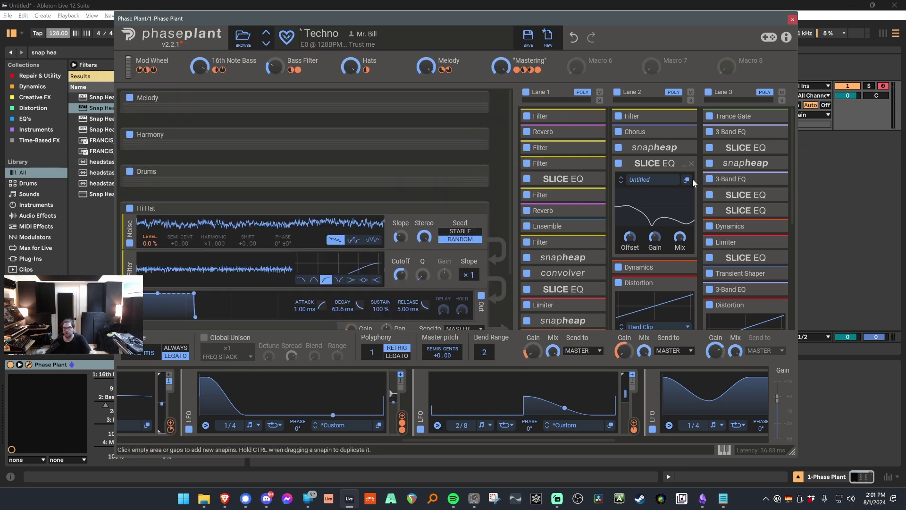
pyautogui.click(475, 209)
pyautogui.scroll(-2, 642, 211)
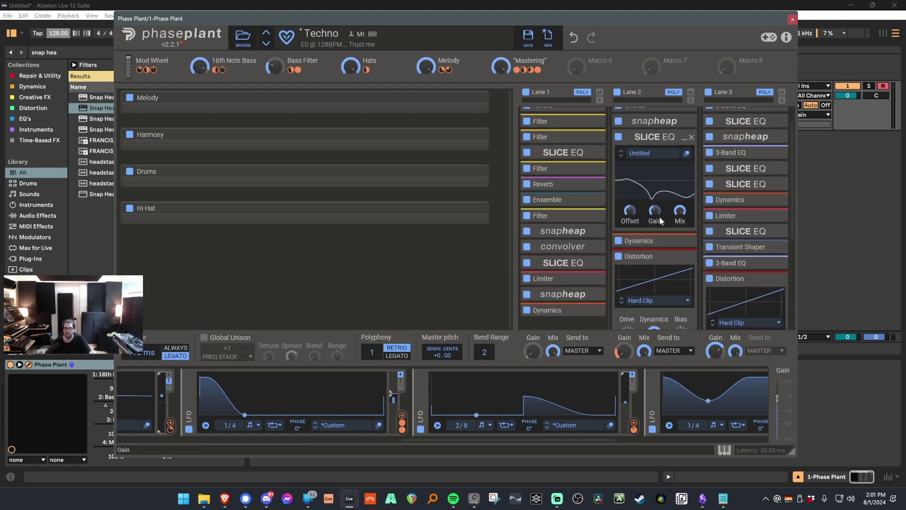
pyautogui.scroll(2, 642, 220)
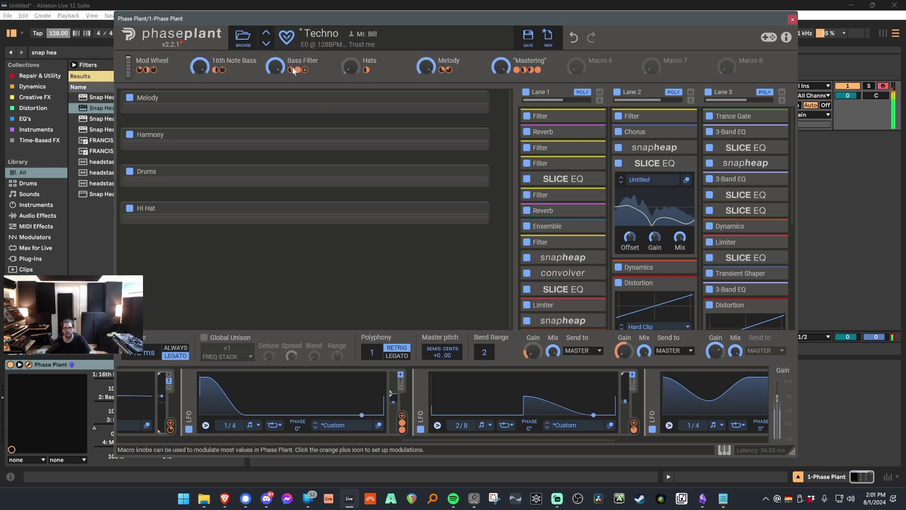
# Raise the Mod Wheel to 100% and turn the Hats macro all the way up.
pyautogui.moveTo(124, 97); pyautogui.dragTo(119, 114)
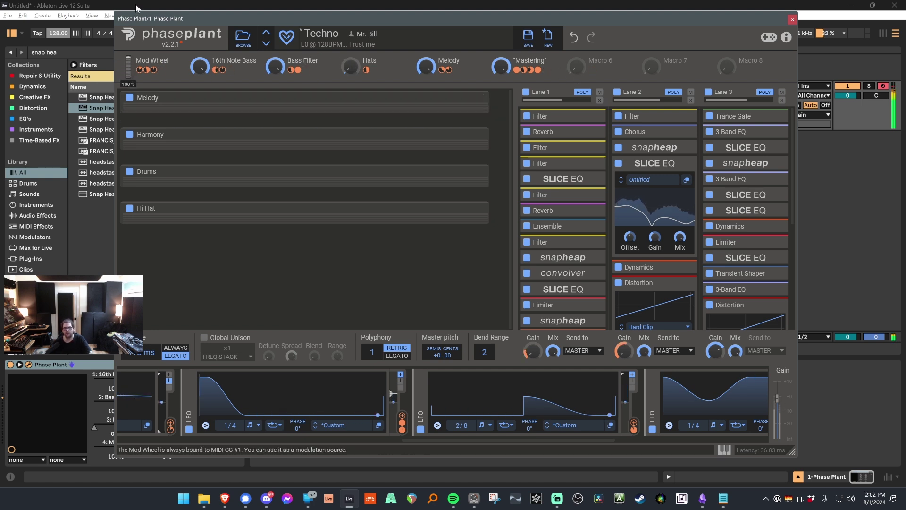
pyautogui.moveTo(351, 67); pyautogui.dragTo(351, 54)
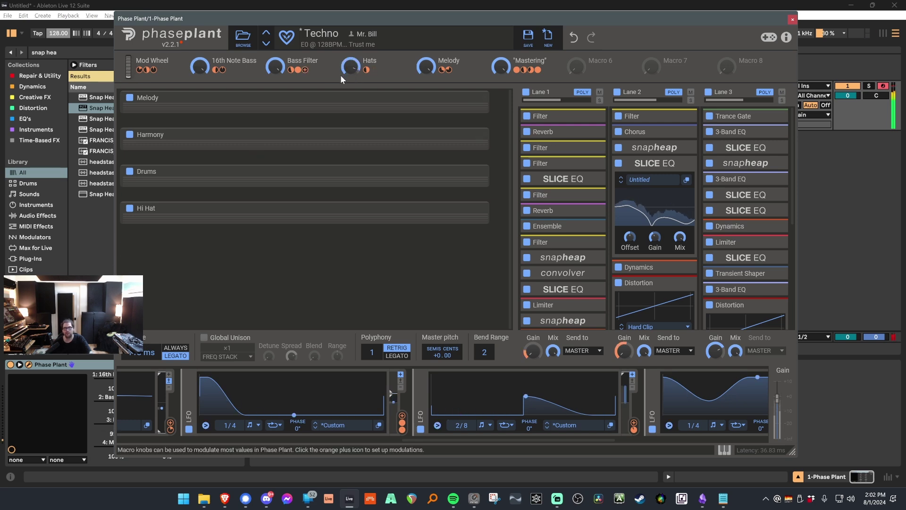
# Load the Nice Arpy Thing preset from the same folder, close the browser and look through its LFOs.
pyautogui.click(236, 41)
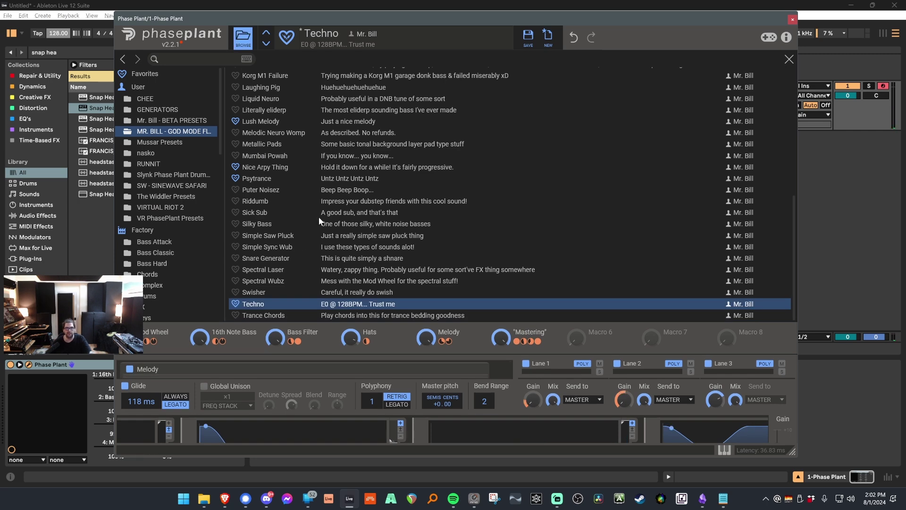
pyautogui.click(319, 168)
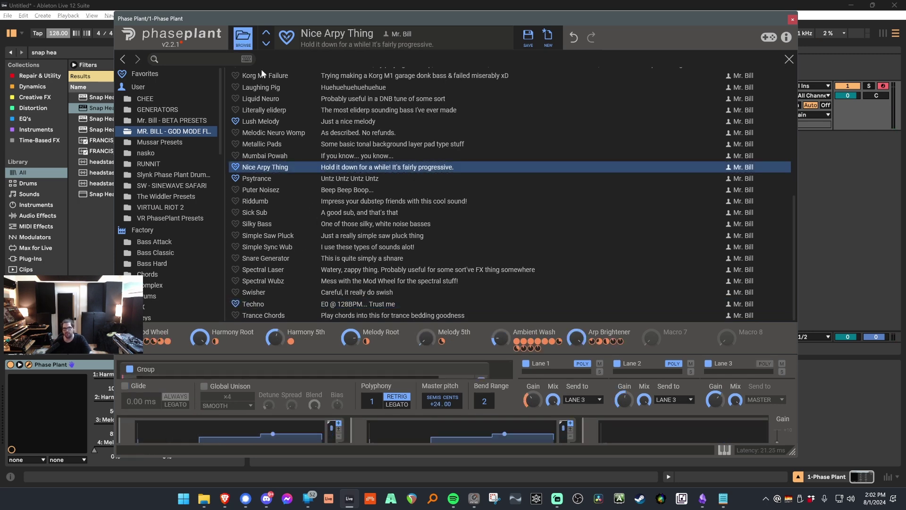
pyautogui.click(243, 37)
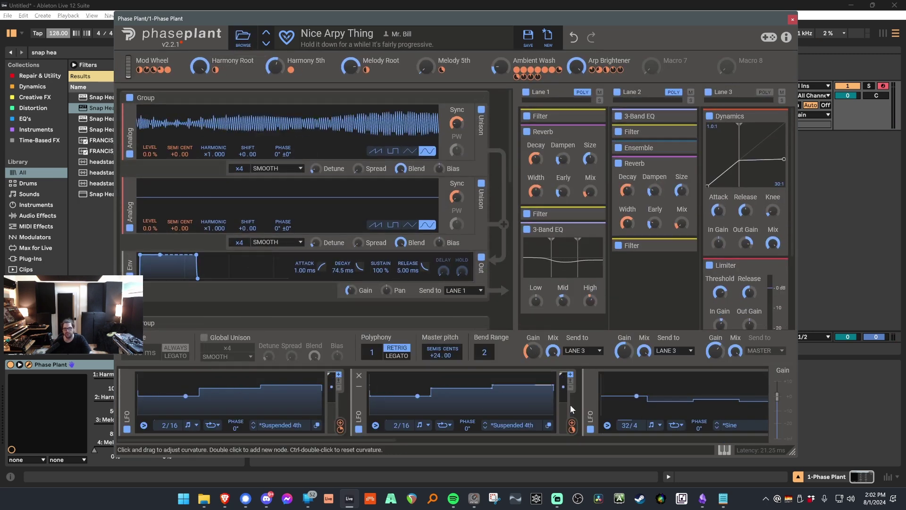
pyautogui.moveTo(380, 438); pyautogui.dragTo(484, 432)
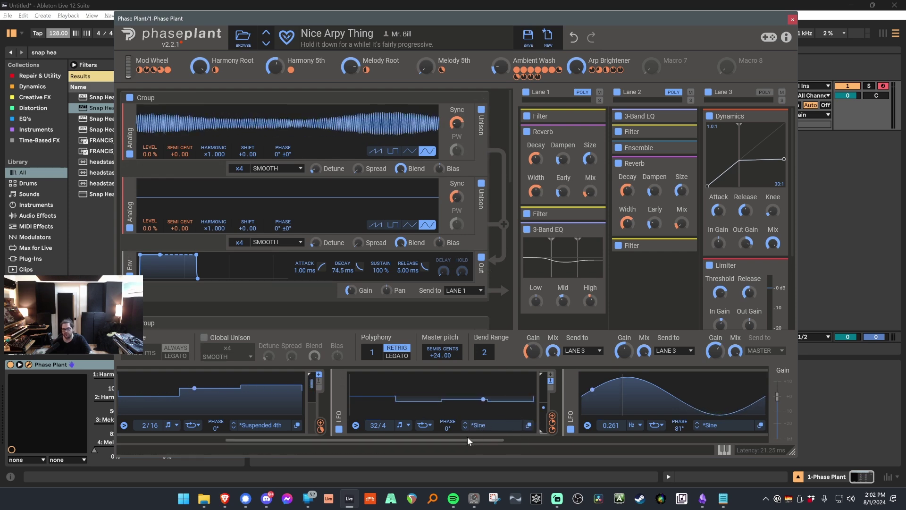
# Audition the preset with played notes while raising the Melody 5th macro, lowering Harmony Root and sweeping Melody Root back to full.
pyautogui.hscroll(2, 458, 440)
pyautogui.press('a')
pyautogui.press('z')
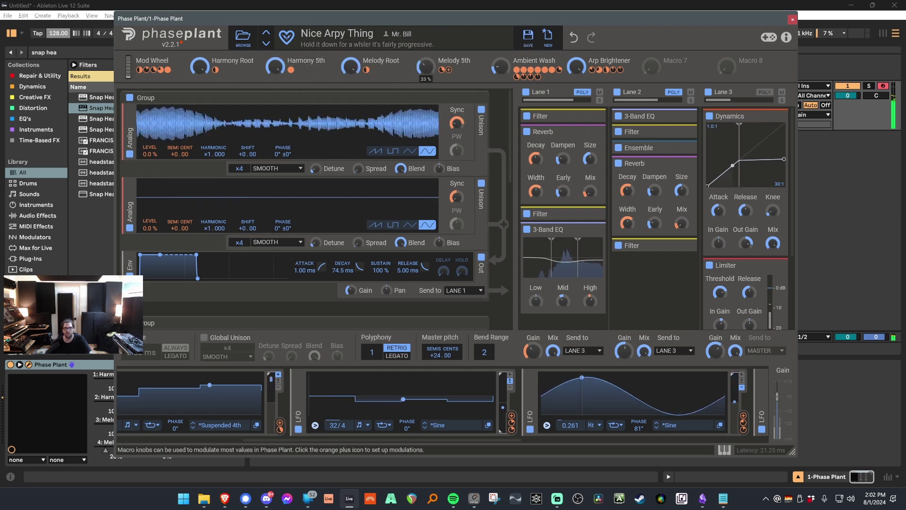
pyautogui.moveTo(426, 67); pyautogui.dragTo(425, 46)
pyautogui.moveTo(500, 66); pyautogui.dragTo(501, 52)
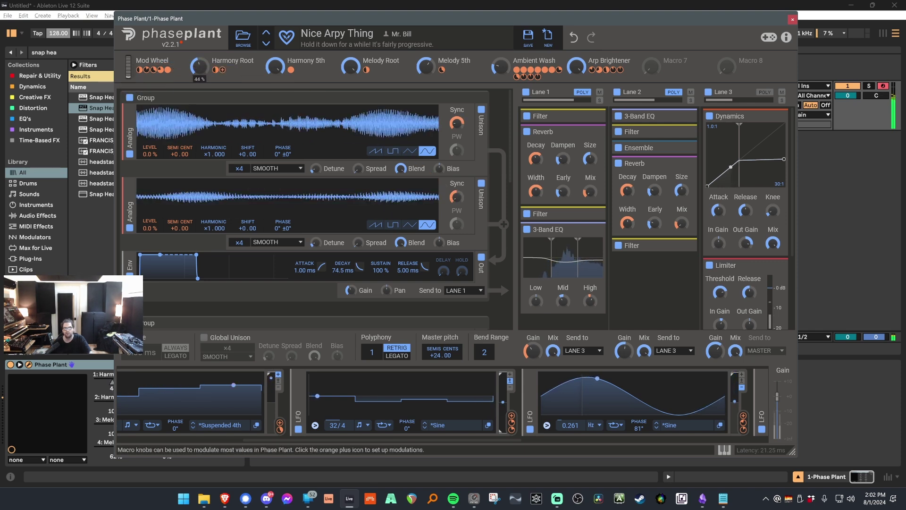
pyautogui.moveTo(198, 59); pyautogui.dragTo(197, 65)
pyautogui.moveTo(351, 66); pyautogui.dragTo(350, 106)
pyautogui.moveTo(351, 74); pyautogui.dragTo(350, 47)
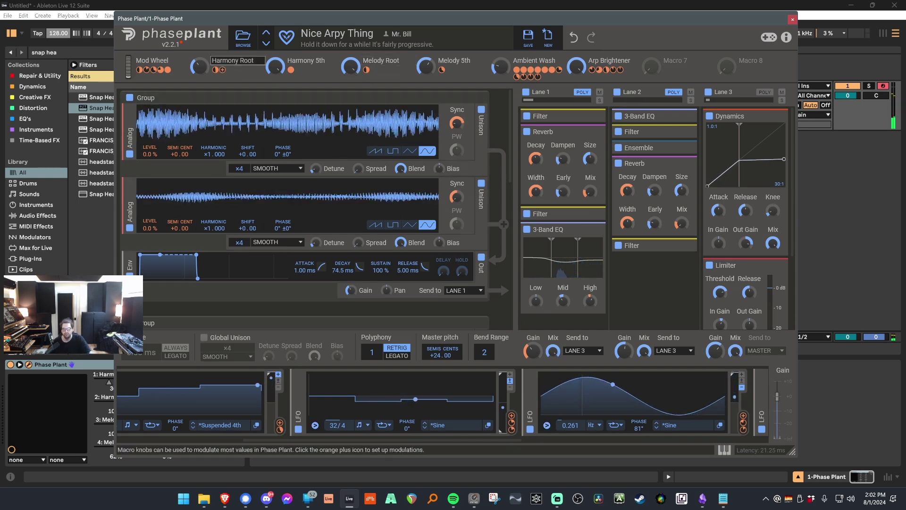
# Load the JERRY! preset from the same folder and close the preset browser.
pyautogui.click(243, 37)
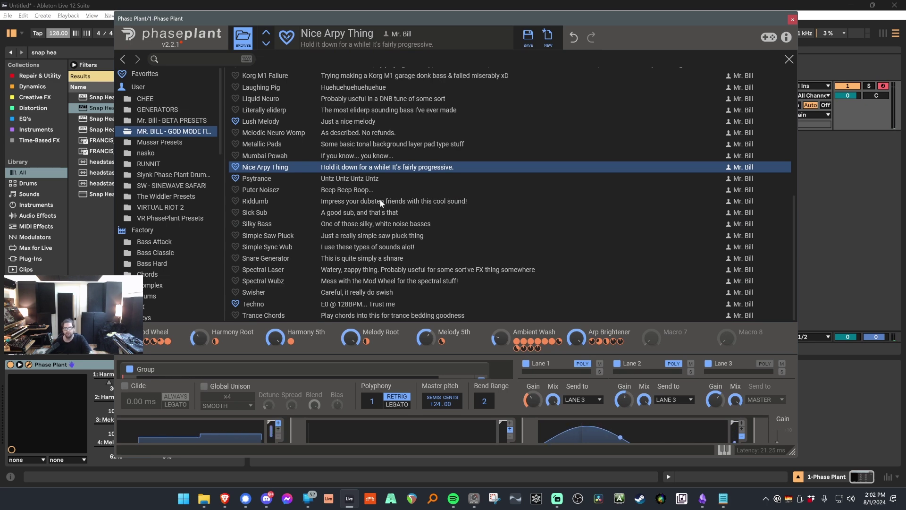
pyautogui.scroll(5, 474, 251)
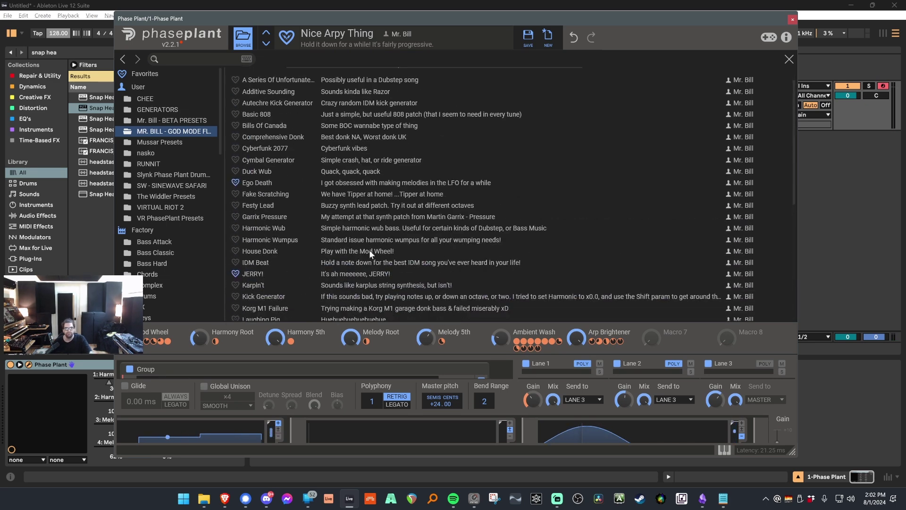
pyautogui.click(269, 205)
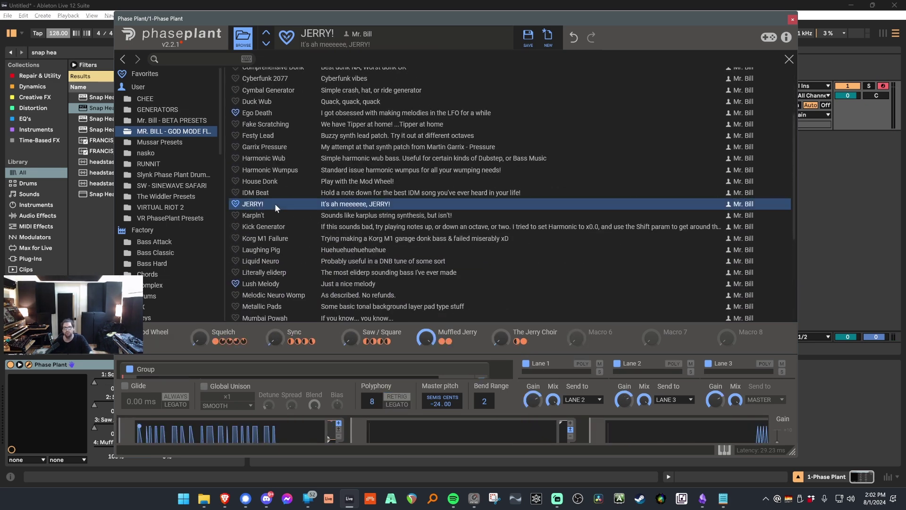
pyautogui.click(243, 38)
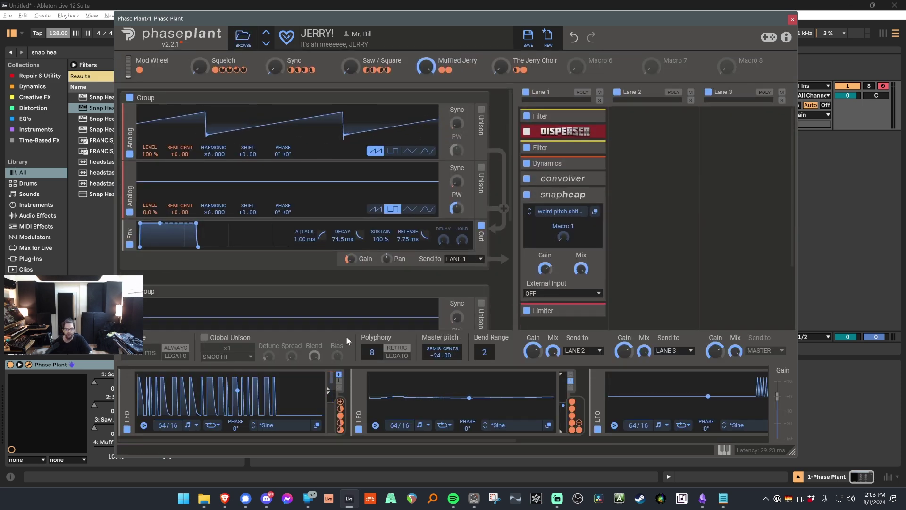
# Play a few notes and examine the second 64/16 LFO's melody curve in the LFO Editor.
pyautogui.press('a')
pyautogui.press('z')
pyautogui.press('z')
pyautogui.press('x')
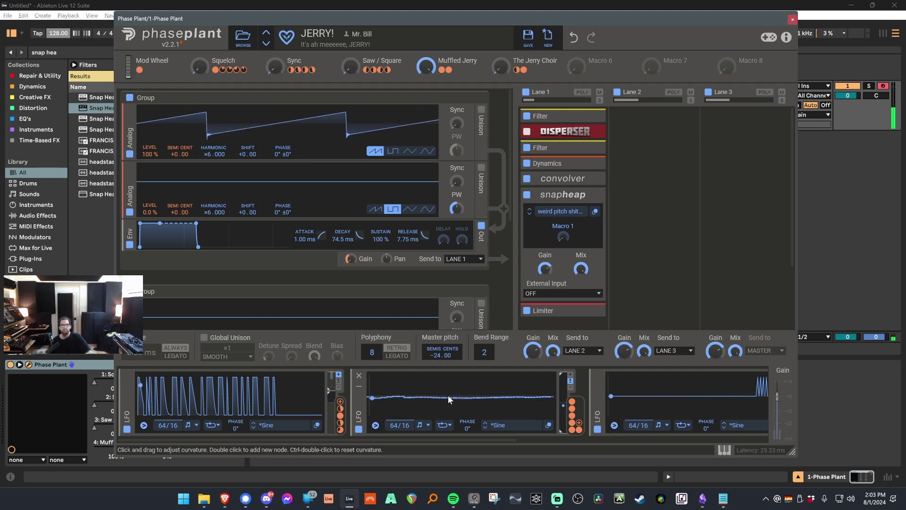
pyautogui.moveTo(342, 409)
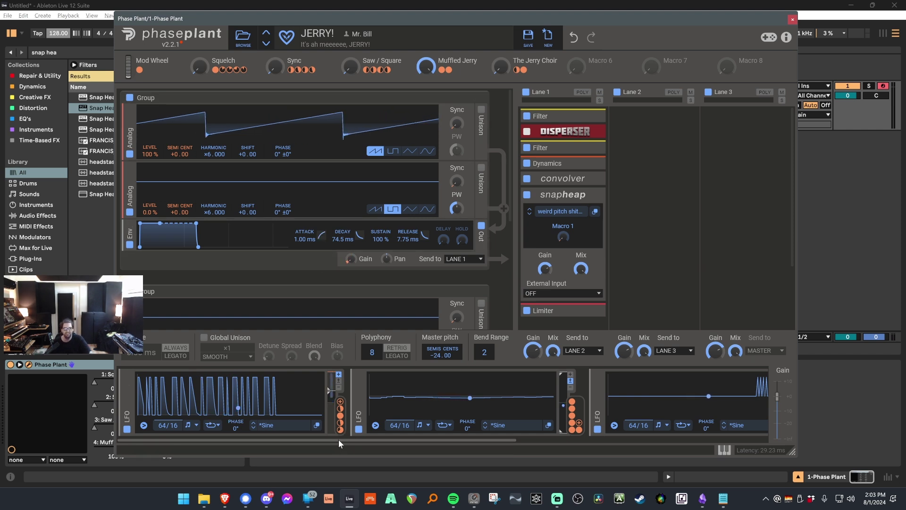
pyautogui.moveTo(346, 439)
pyautogui.mouseDown()
pyautogui.moveTo(594, 440)
pyautogui.moveTo(341, 432)
pyautogui.mouseUp()
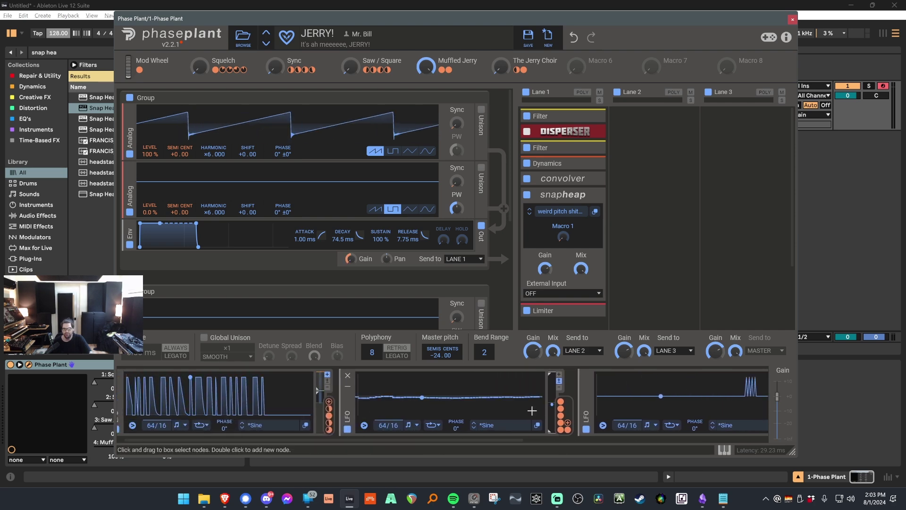
pyautogui.click(536, 427)
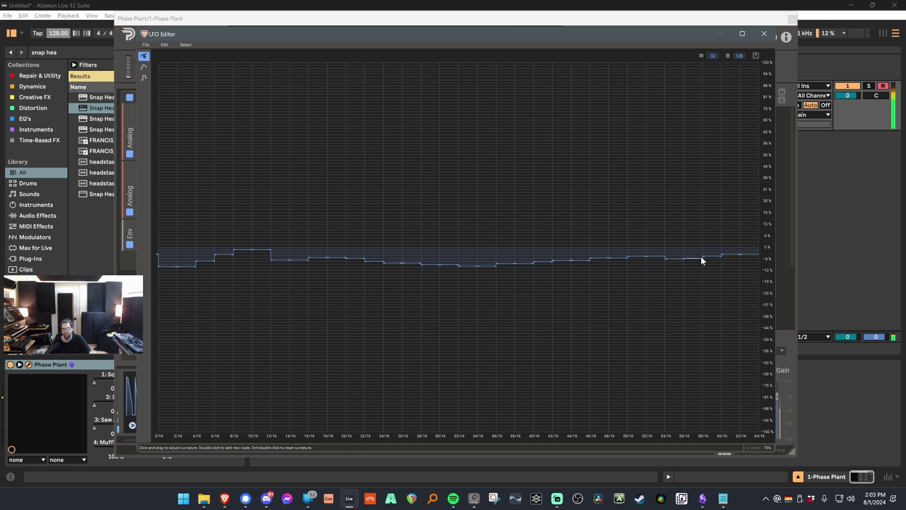
pyautogui.click(768, 36)
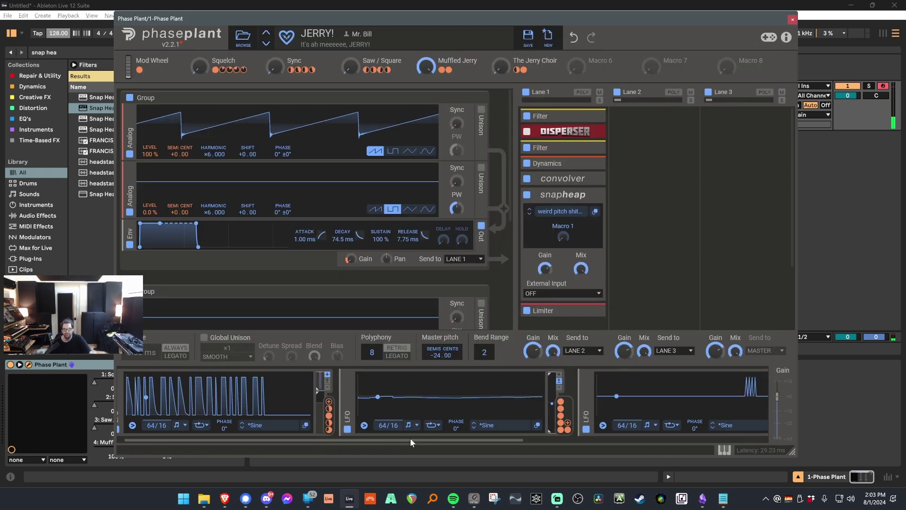
# Examine the curves of the first and third 64/16 LFOs in the LFO Editor.
pyautogui.click(317, 425)
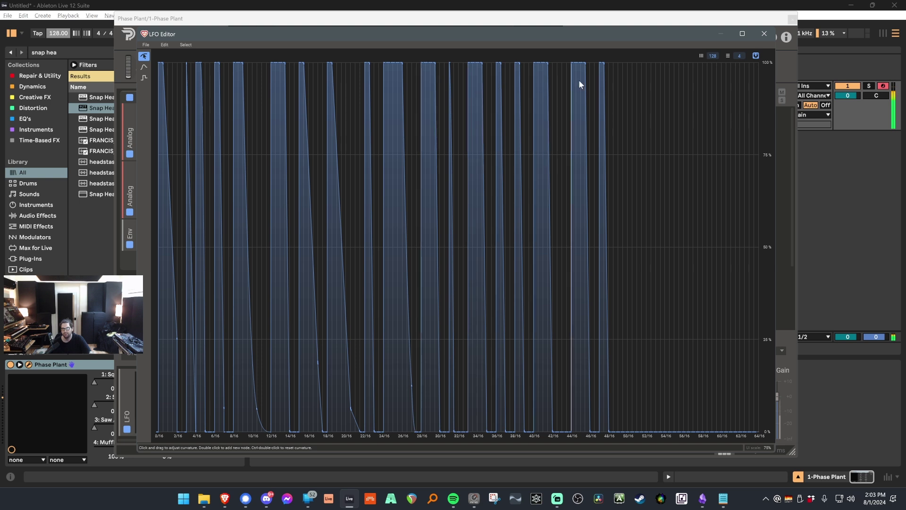
pyautogui.click(765, 34)
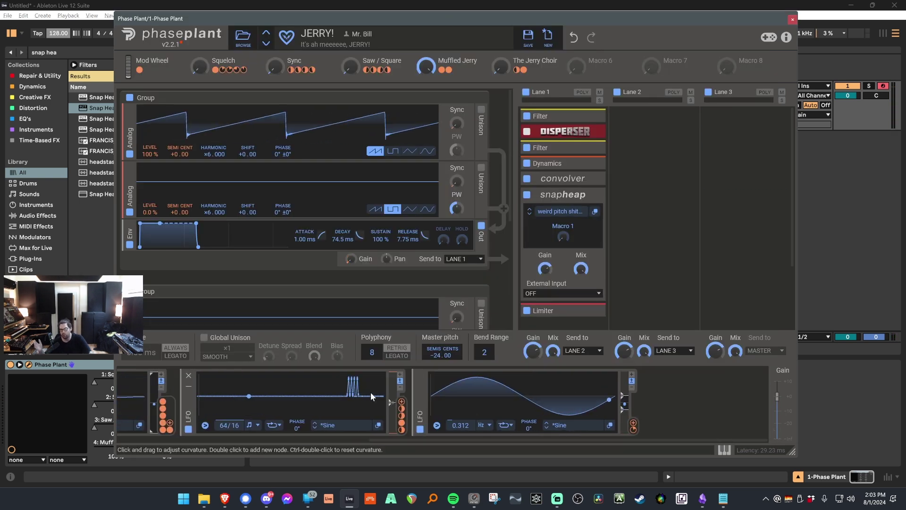
pyautogui.click(378, 425)
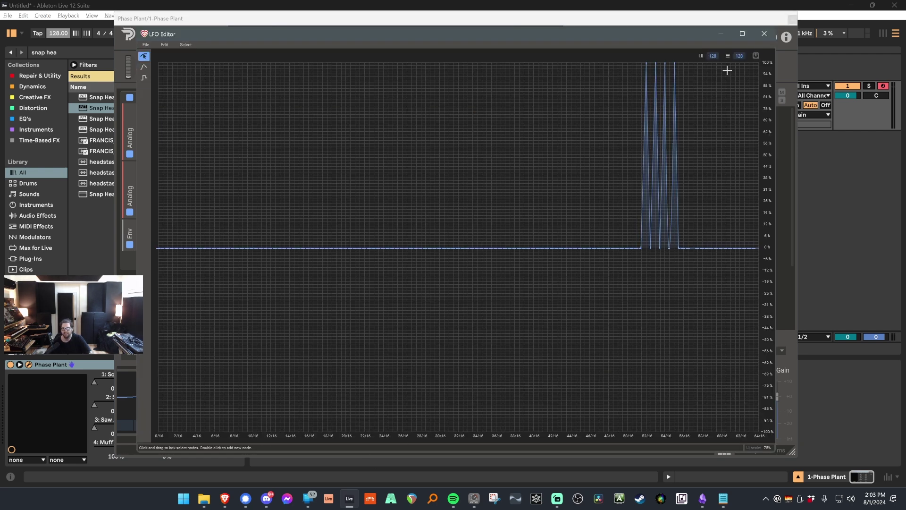
pyautogui.click(765, 36)
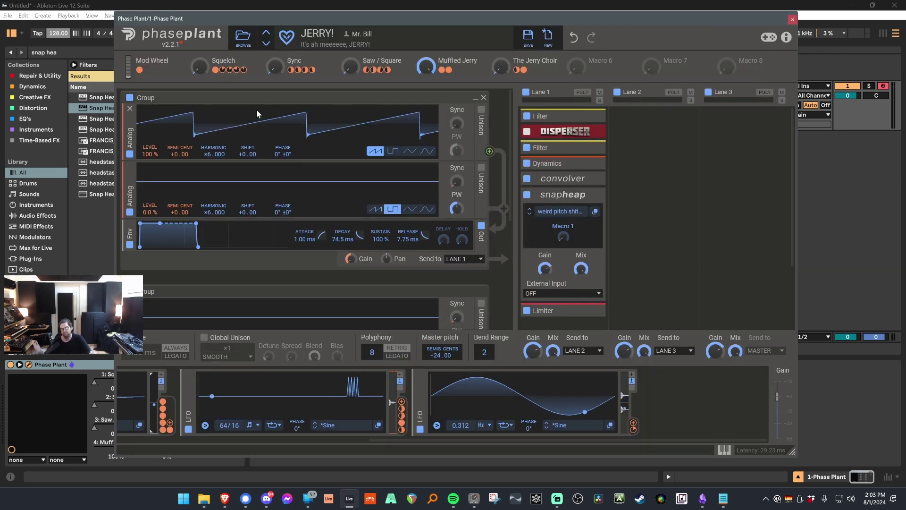
# Collapse the second generator group and turn The Jerry Choir and Squelch macros all the way up, with Sync at zero.
pyautogui.click(473, 292)
pyautogui.moveTo(474, 438); pyautogui.dragTo(214, 108)
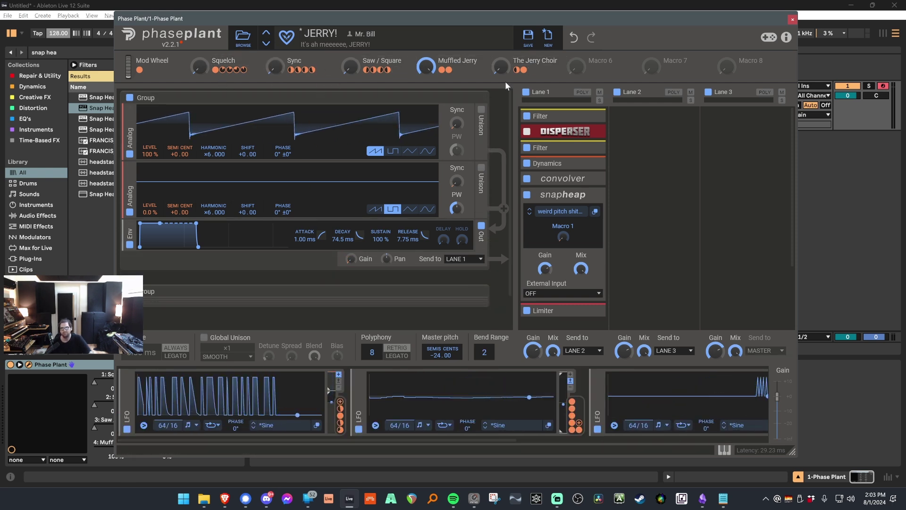
pyautogui.moveTo(450, 69)
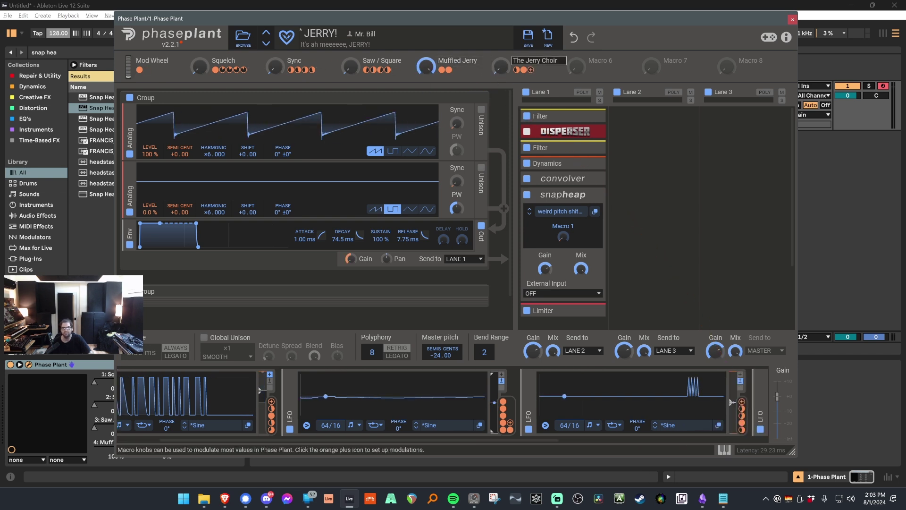
pyautogui.moveTo(499, 69); pyautogui.dragTo(500, 30)
pyautogui.moveTo(273, 67)
pyautogui.mouseDown()
pyautogui.moveTo(273, 52)
pyautogui.moveTo(272, 85)
pyautogui.mouseUp()
pyautogui.moveTo(203, 67); pyautogui.dragTo(203, 50)
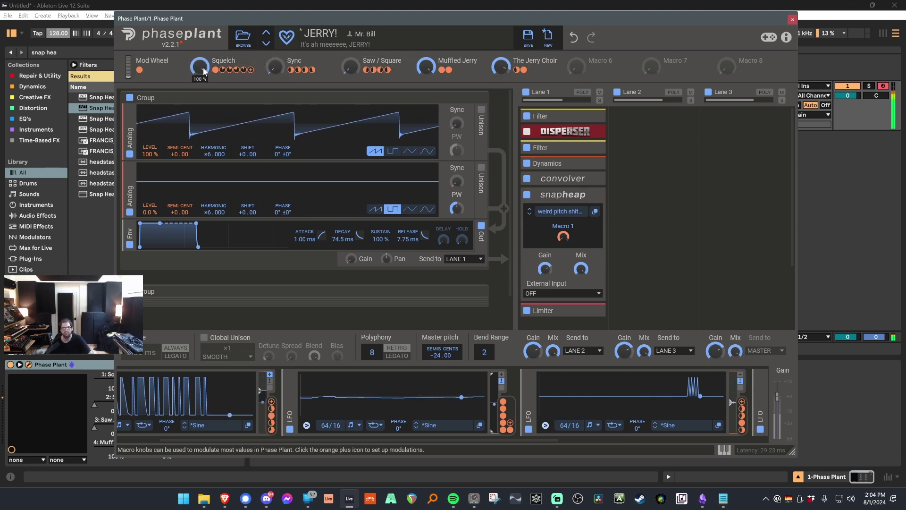
# Turn The Jerry Choir and Squelch macros fully down and Saw / Square fully up, and try the Mod Wheel.
pyautogui.moveTo(501, 68); pyautogui.dragTo(501, 110)
pyautogui.moveTo(350, 69); pyautogui.dragTo(350, 21)
pyautogui.moveTo(215, 69); pyautogui.dragTo(198, 94)
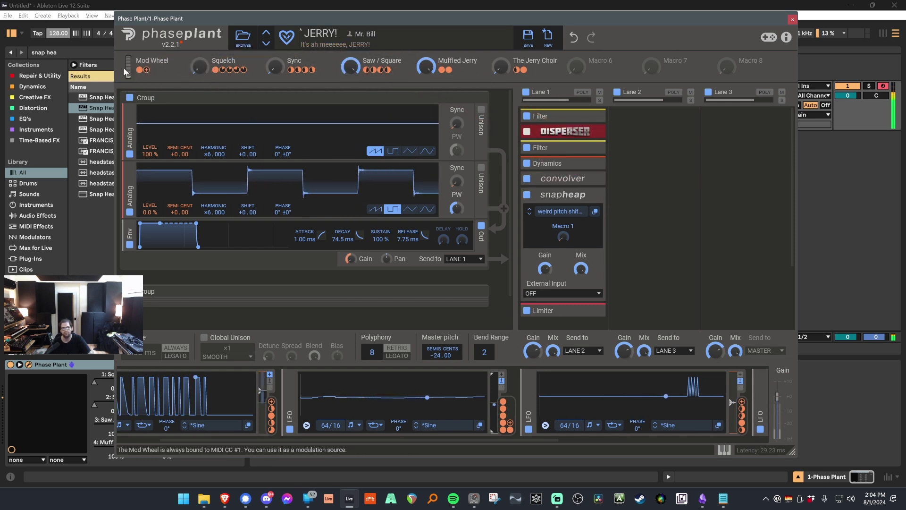
pyautogui.moveTo(127, 69); pyautogui.dragTo(131, 5)
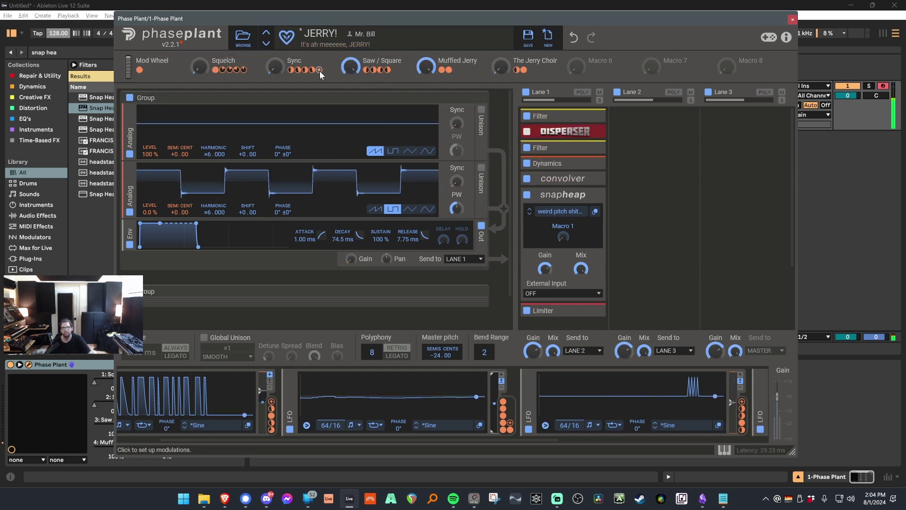
# Look through the preset folder, load the Harmonic Wub preset and close the browser.
pyautogui.click(243, 37)
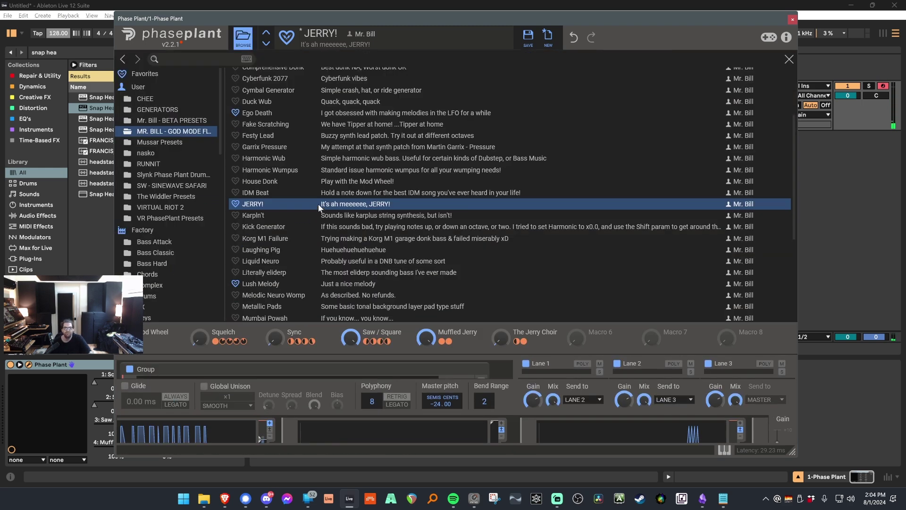
pyautogui.scroll(3, 288, 201)
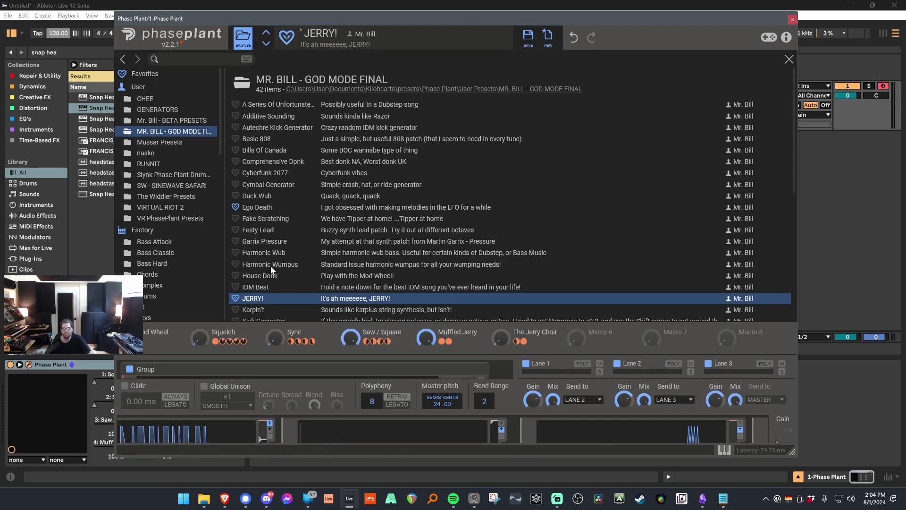
pyautogui.scroll(-5, 271, 273)
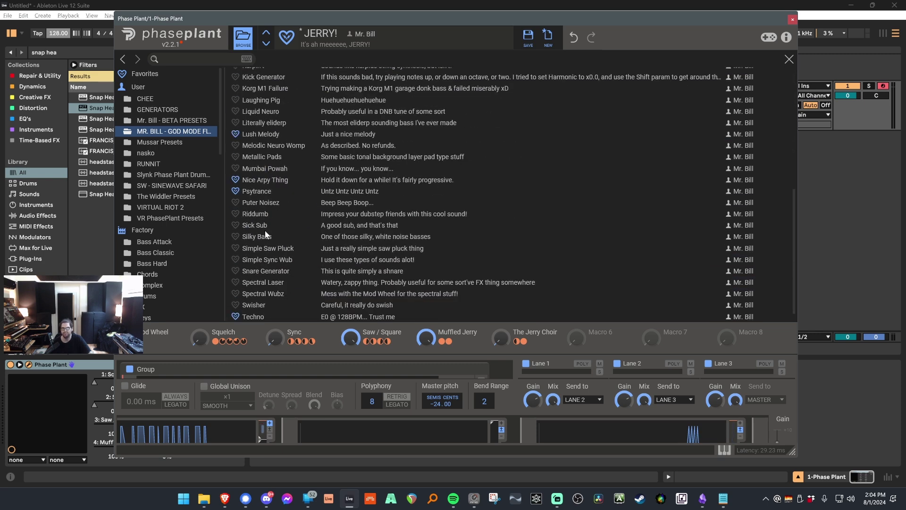
pyautogui.scroll(3, 277, 234)
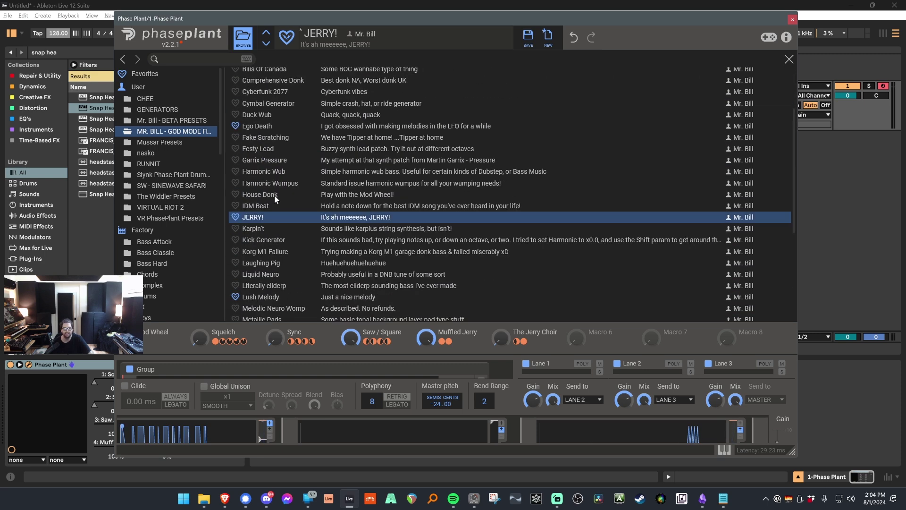
pyautogui.click(278, 173)
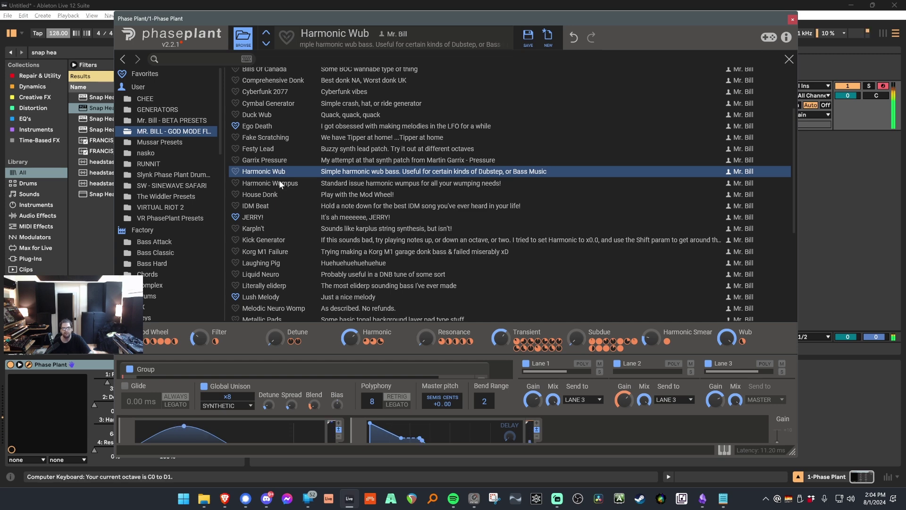
pyautogui.click(243, 37)
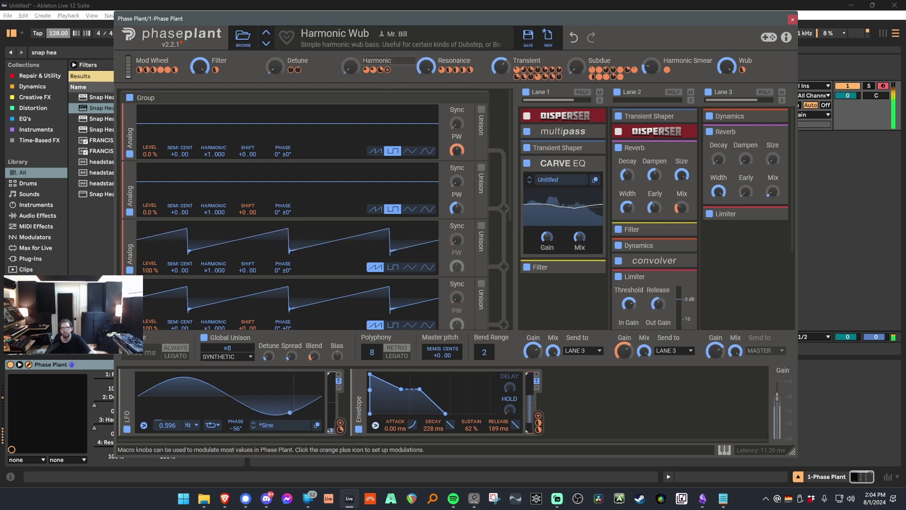
# Try the Harmonic Wumpus and House Donk presets, load Laughing Pig and close the browser.
pyautogui.click(243, 36)
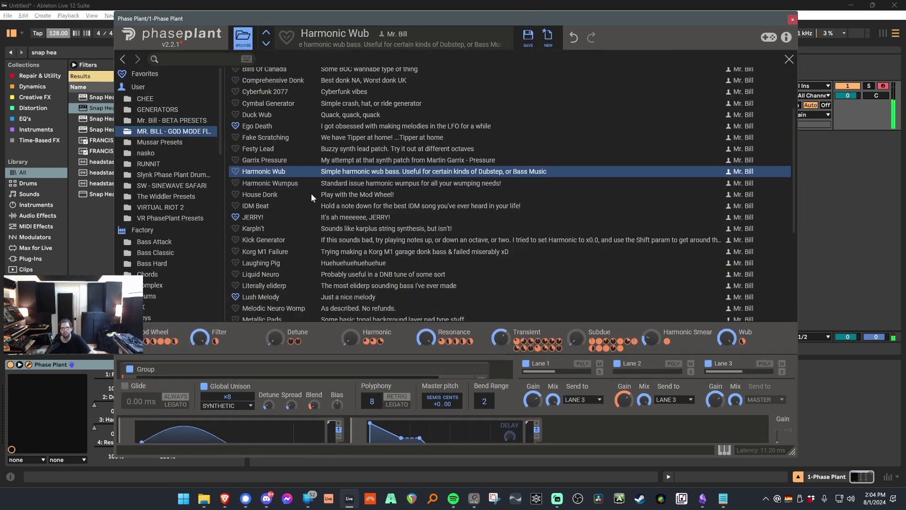
pyautogui.click(291, 184)
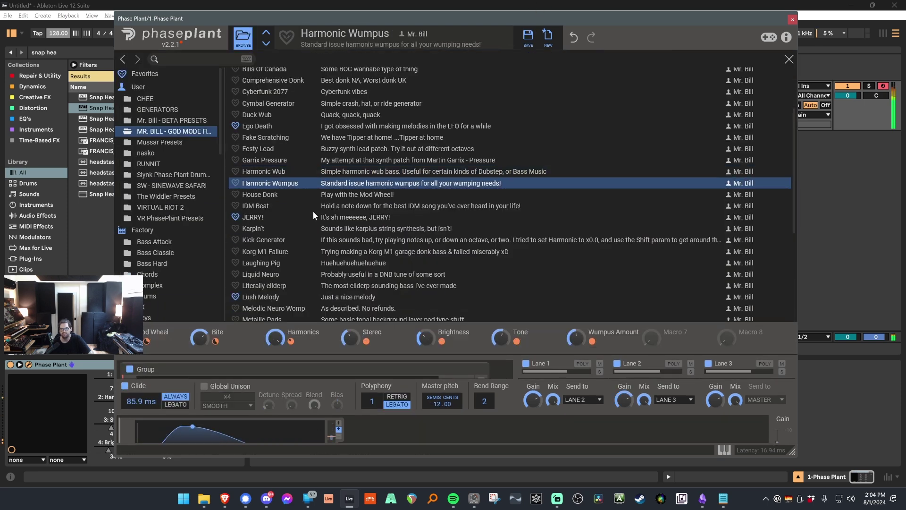
pyautogui.click(278, 193)
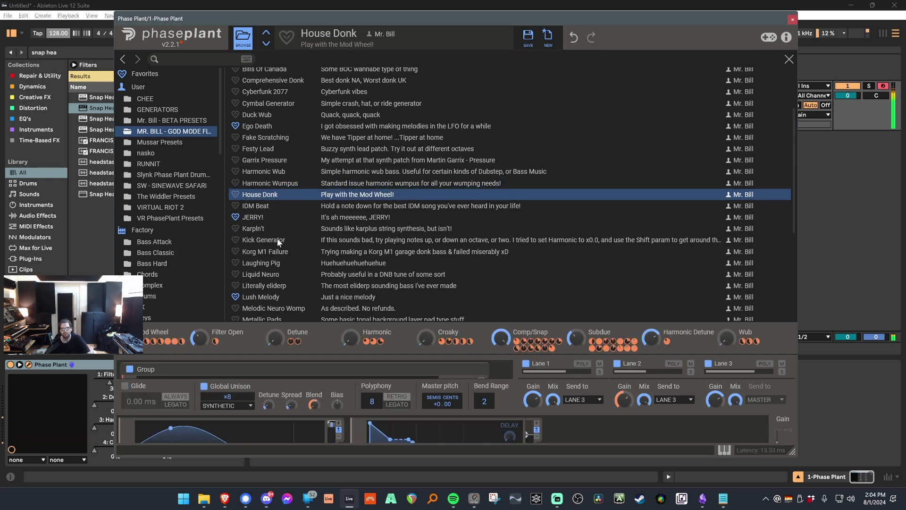
pyautogui.click(268, 259)
pyautogui.click(243, 44)
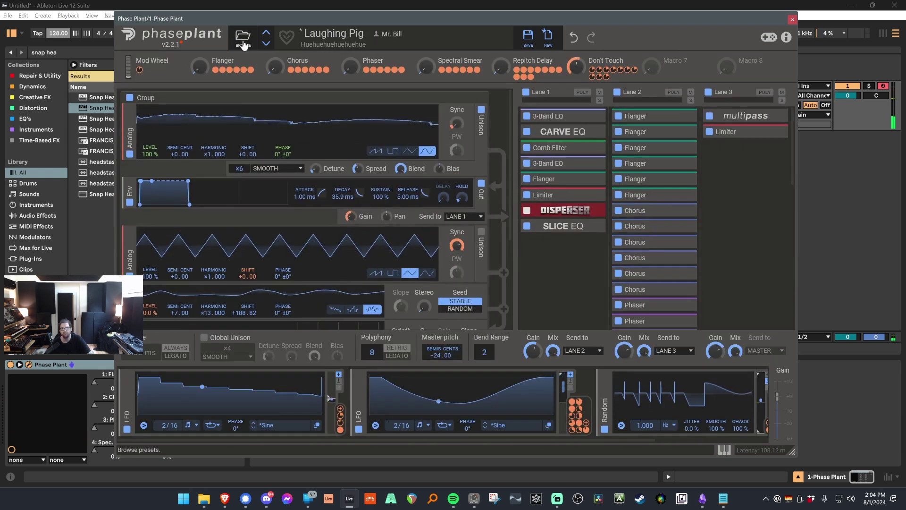
# Play notes with the Laughing Pig preset, try the Phaser macro and look through the chain of effects in Lane 2.
pyautogui.press('a')
pyautogui.press('z')
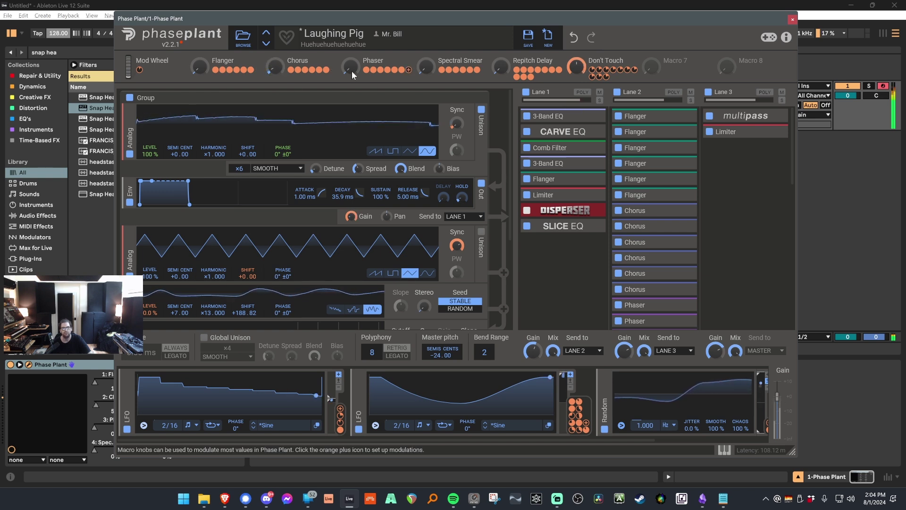
pyautogui.moveTo(352, 67)
pyautogui.mouseDown()
pyautogui.moveTo(352, 42)
pyautogui.moveTo(352, 67)
pyautogui.mouseUp()
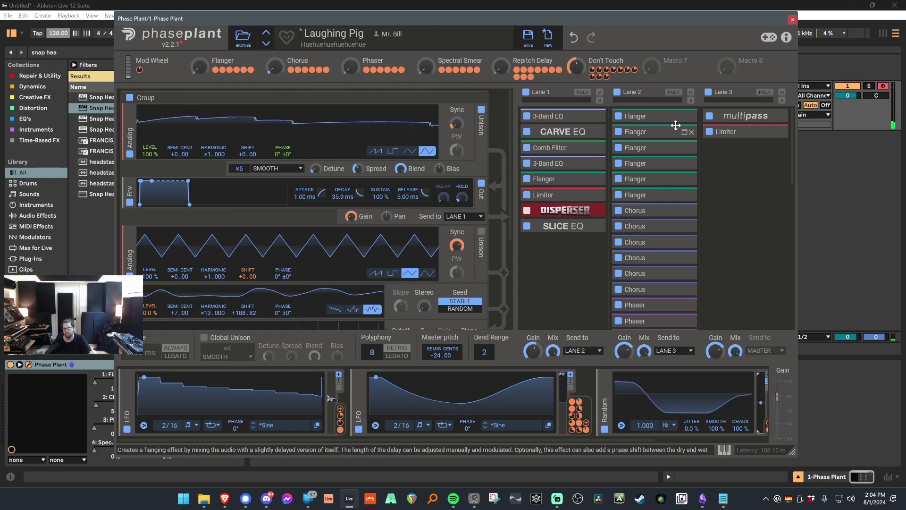
pyautogui.scroll(-10, 675, 129)
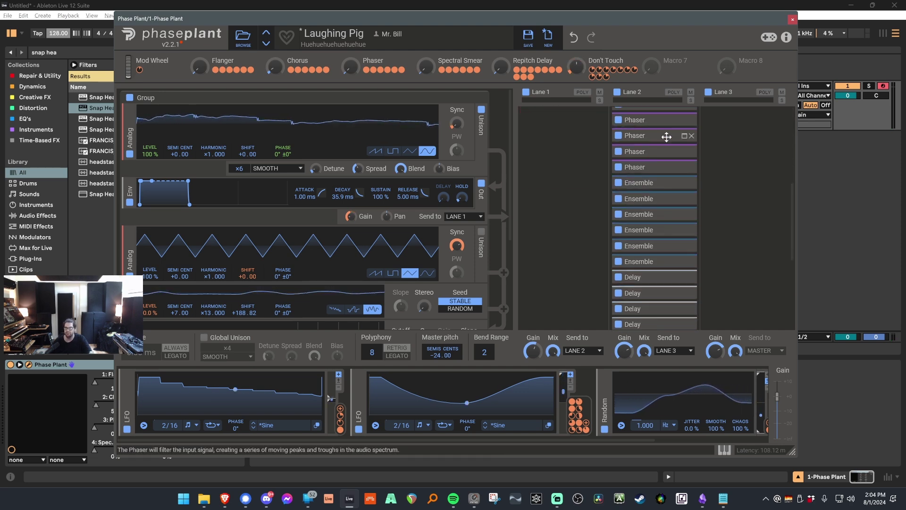
pyautogui.scroll(-6, 675, 148)
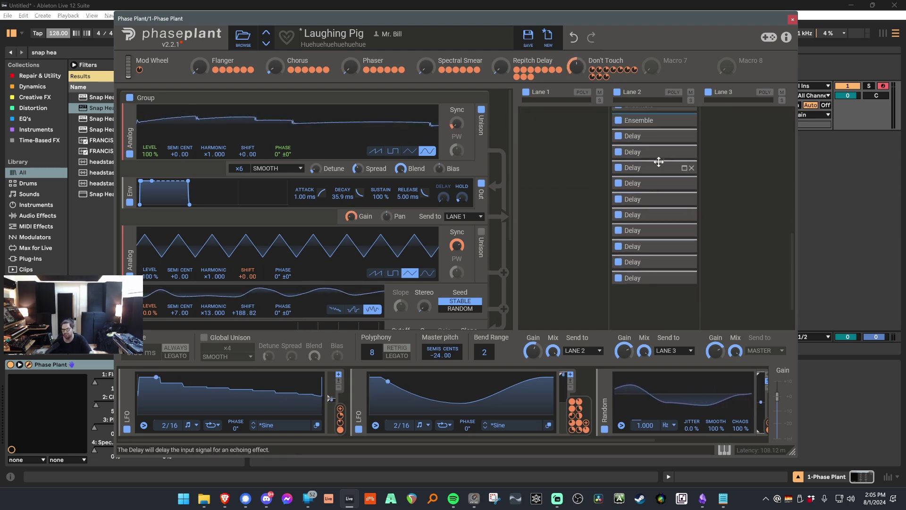
# Try the Don't Touch macro of Laughing Pig, load the Snare Generator preset and close the browser.
pyautogui.scroll(15, 659, 162)
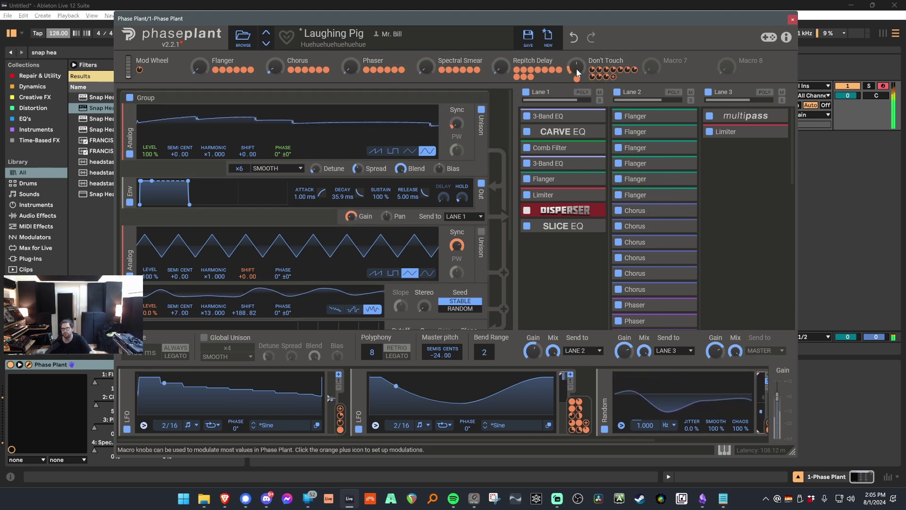
pyautogui.moveTo(578, 69); pyautogui.dragTo(577, 36)
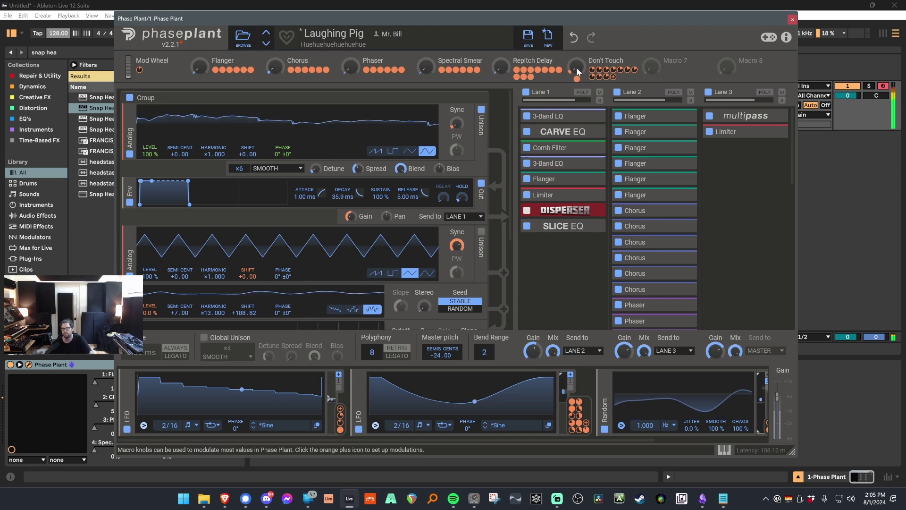
pyautogui.click(244, 39)
pyautogui.scroll(-5, 362, 260)
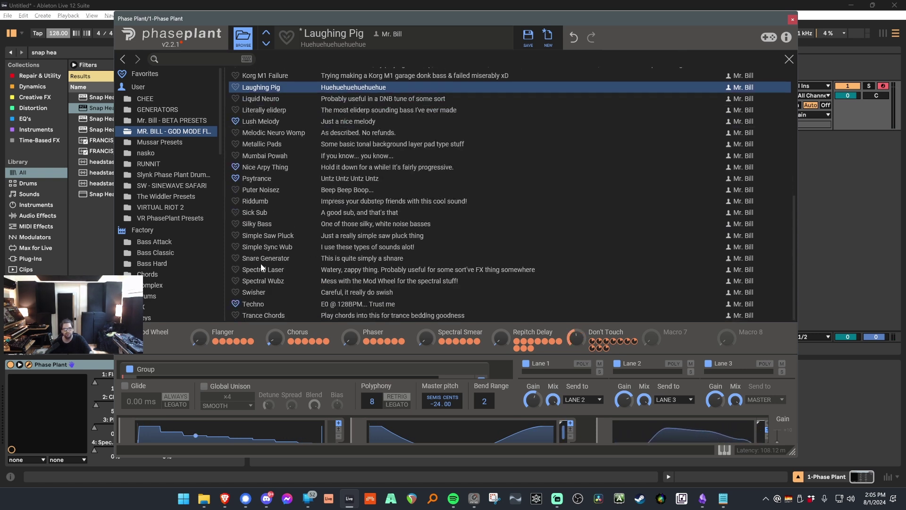
pyautogui.click(278, 258)
pyautogui.click(243, 37)
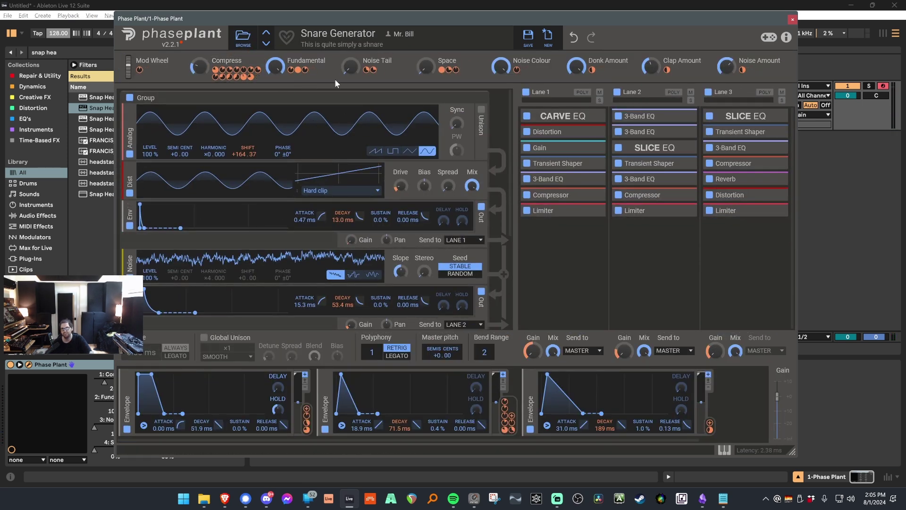
# Turn the Compress macro fully down, lower the Fundamental macro, and try Noise Tail and the Mod Wheel.
pyautogui.moveTo(351, 74)
pyautogui.moveTo(350, 75)
pyautogui.mouseDown()
pyautogui.moveTo(350, 61)
pyautogui.moveTo(342, 70)
pyautogui.mouseUp()
pyautogui.moveTo(275, 67); pyautogui.dragTo(275, 76)
pyautogui.moveTo(199, 67); pyautogui.dragTo(199, 35)
pyautogui.moveTo(194, 71); pyautogui.dragTo(193, 111)
pyautogui.moveTo(128, 69); pyautogui.dragTo(124, 128)
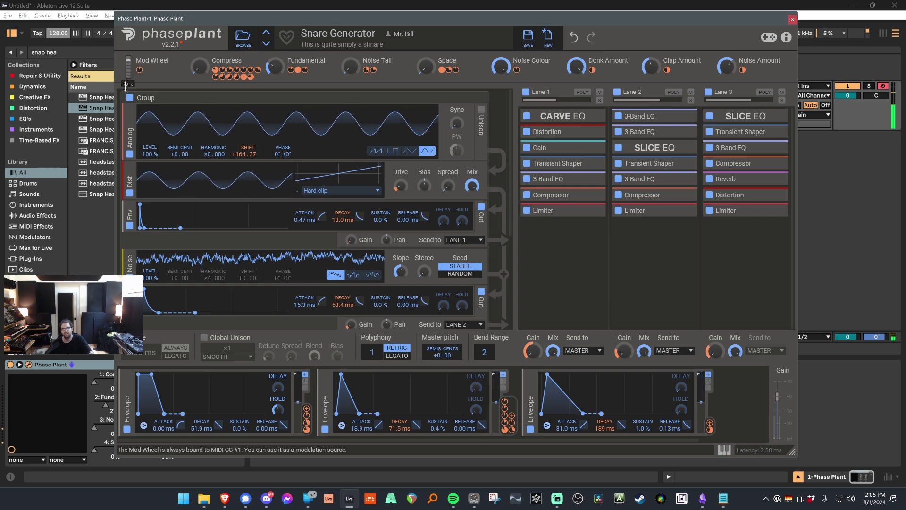
# Lower the Noise Colour macro and try the Space, Donk Amount, Clap Amount and Noise Amount macros.
pyautogui.moveTo(425, 67); pyautogui.dragTo(425, 102)
pyautogui.moveTo(500, 67); pyautogui.dragTo(501, 94)
pyautogui.moveTo(576, 66); pyautogui.dragTo(577, 38)
pyautogui.moveTo(651, 67); pyautogui.dragTo(651, 37)
pyautogui.moveTo(726, 66)
pyautogui.mouseDown()
pyautogui.moveTo(726, 47)
pyautogui.moveTo(726, 71)
pyautogui.mouseUp()
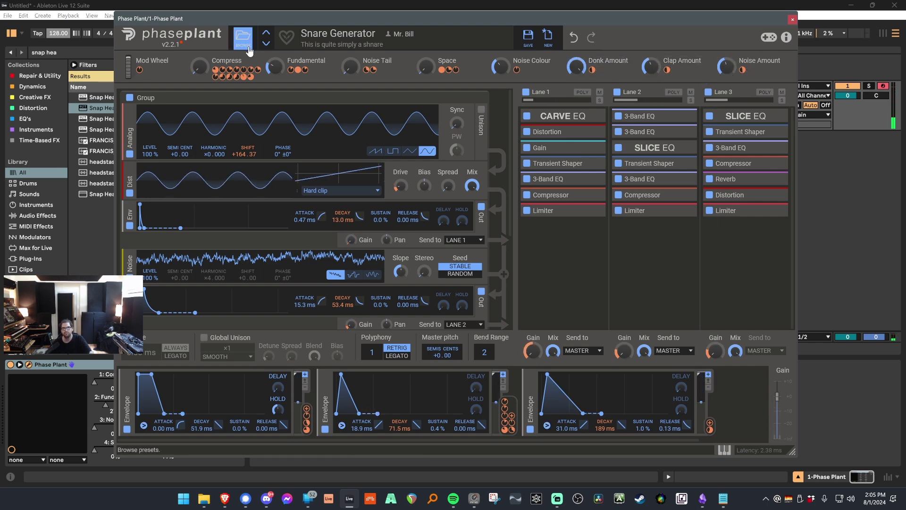
# Look through the preset folder, load the Kick Generator preset and close the browser.
pyautogui.click(243, 37)
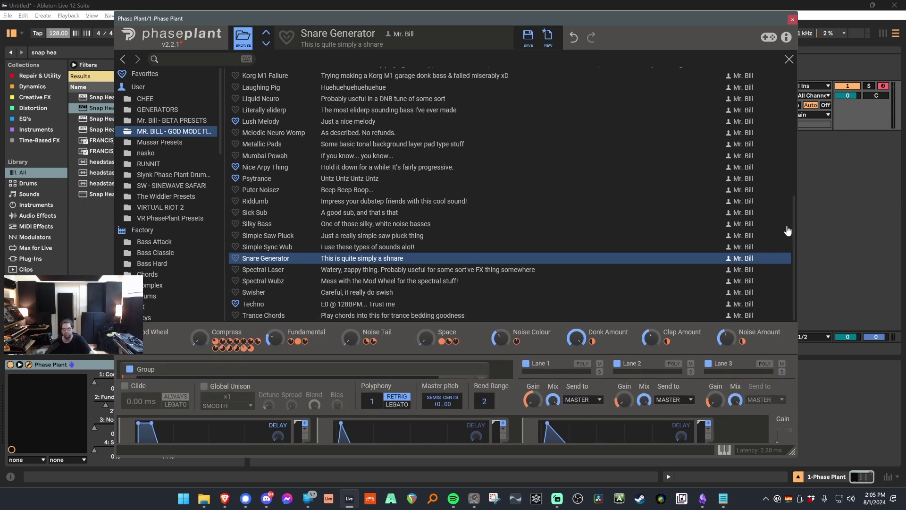
pyautogui.moveTo(793, 225); pyautogui.dragTo(767, 93)
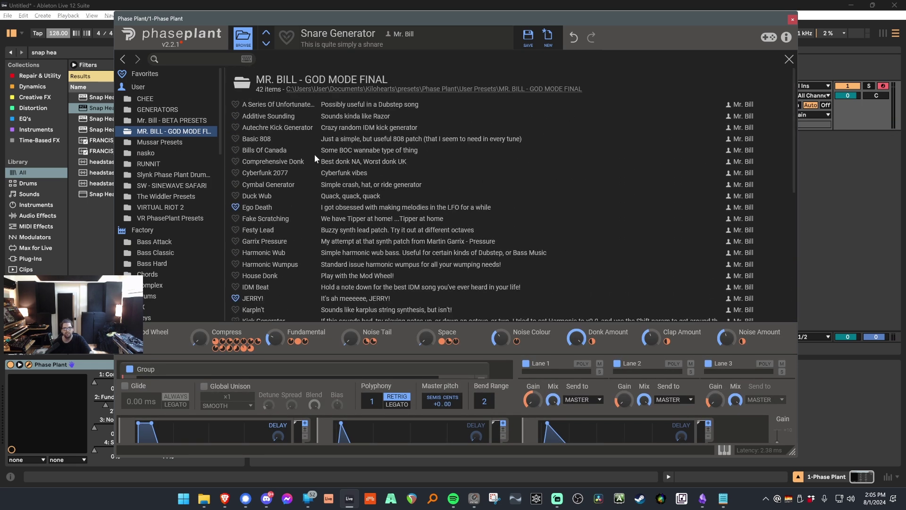
pyautogui.scroll(-3, 256, 243)
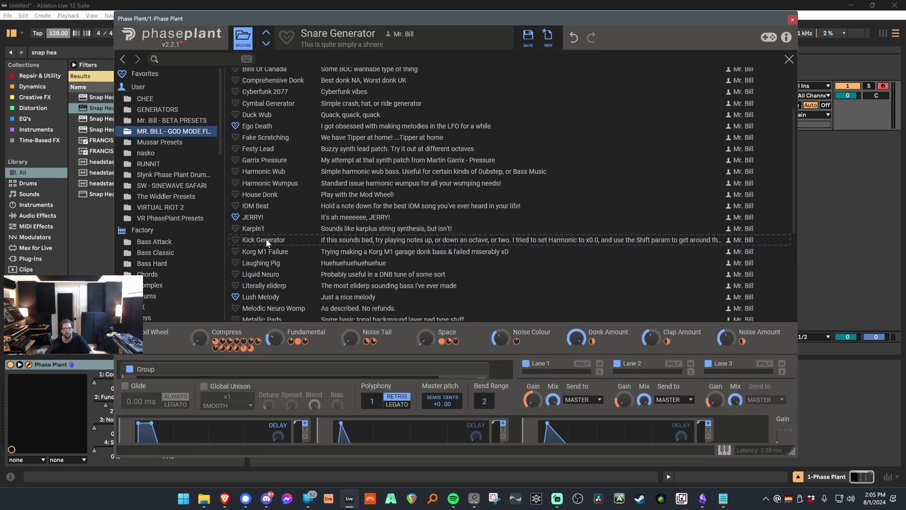
pyautogui.click(267, 241)
pyautogui.click(237, 47)
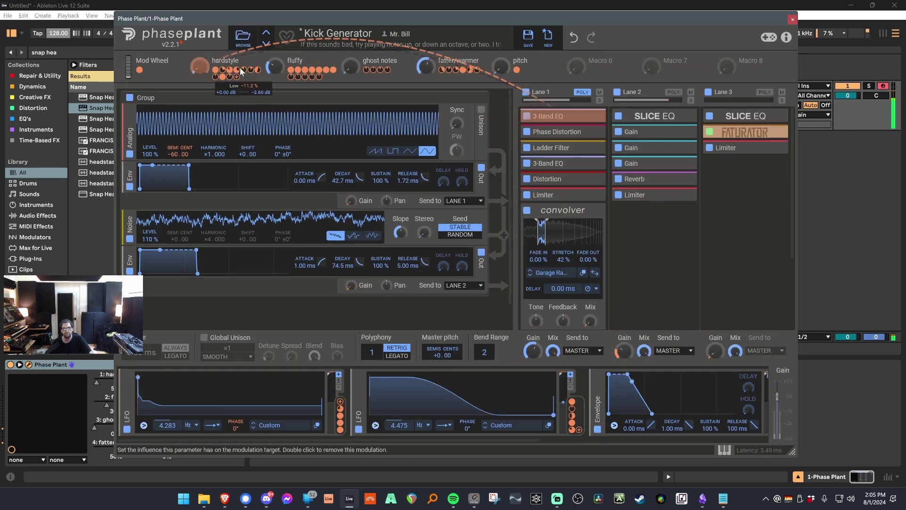
# Shift the computer keyboard's octave down to C3–D4 and play repeated notes with the kick preset.
pyautogui.press('z')
pyautogui.press('a')
pyautogui.press('a')
pyautogui.press('a')
pyautogui.press('a')
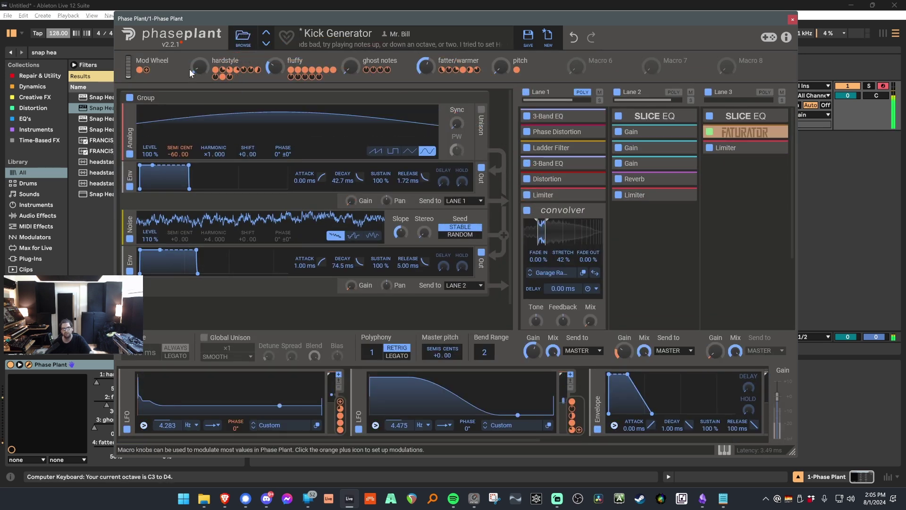
# Turn the hardstyle, fluffy and fatter/warmer macros fully down and try the ghost notes and pitch macros.
pyautogui.moveTo(195, 71); pyautogui.dragTo(195, 84)
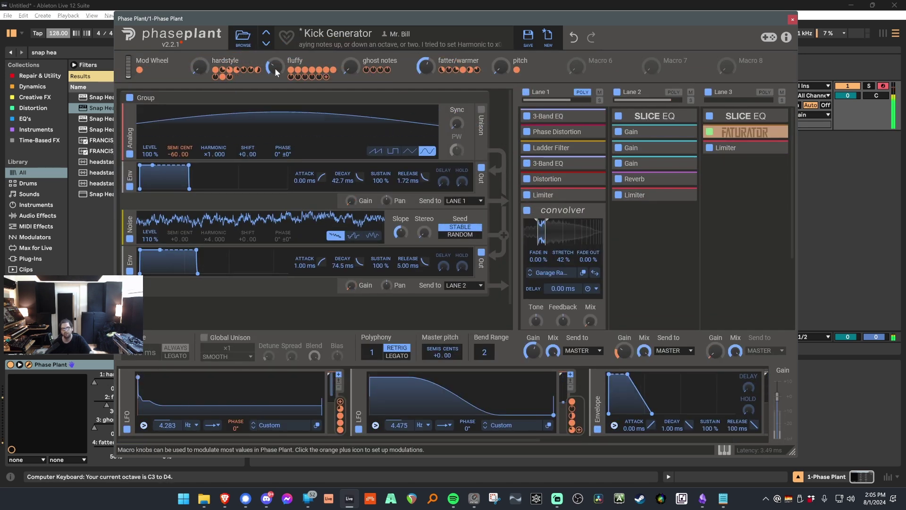
pyautogui.moveTo(275, 73); pyautogui.dragTo(275, 95)
pyautogui.moveTo(351, 71); pyautogui.dragTo(351, 70)
pyautogui.moveTo(426, 67); pyautogui.dragTo(426, 101)
pyautogui.moveTo(500, 67); pyautogui.dragTo(499, 4)
pyautogui.moveTo(501, 52); pyautogui.dragTo(501, 71)
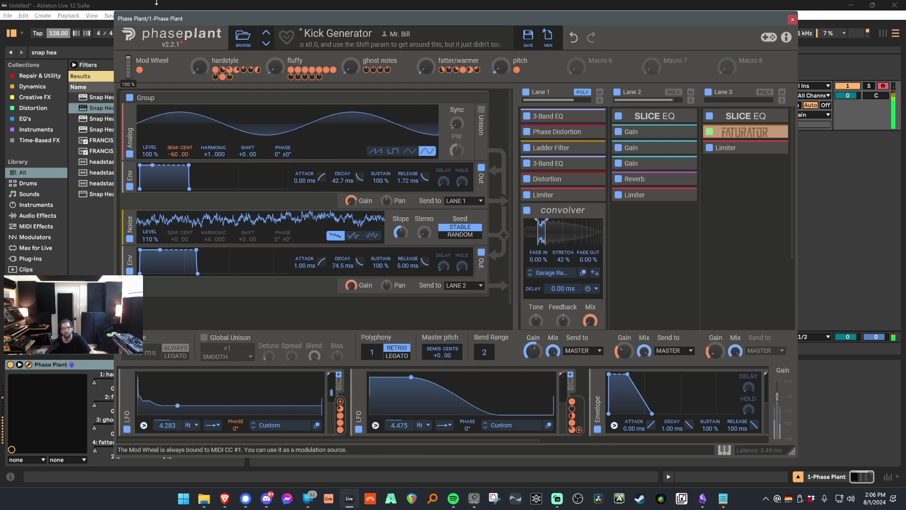
# Reopen the preset browser and load the Cymbal Generator preset.
pyautogui.click(243, 37)
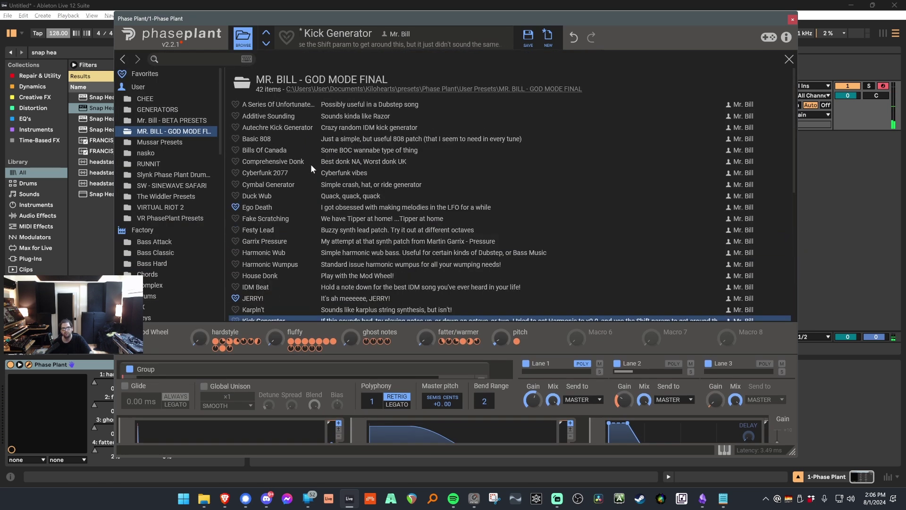
pyautogui.scroll(-3, 273, 190)
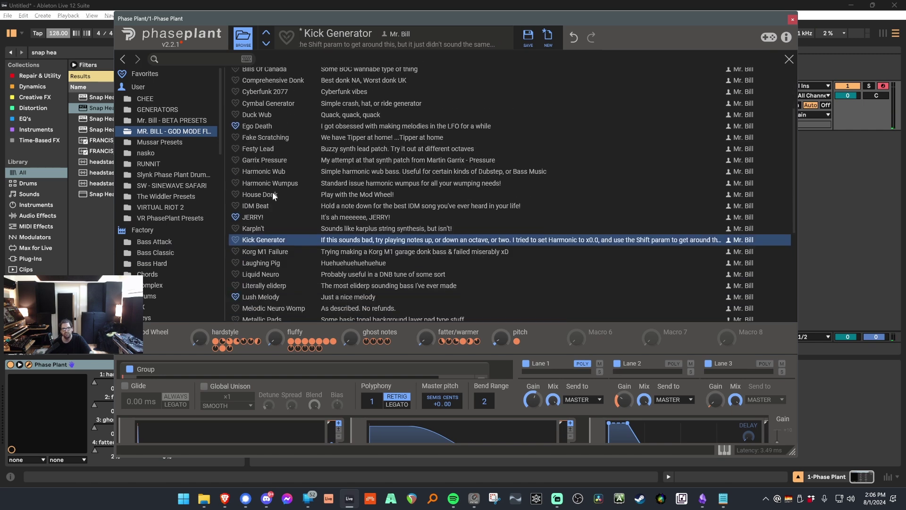
pyautogui.doubleClick(268, 103)
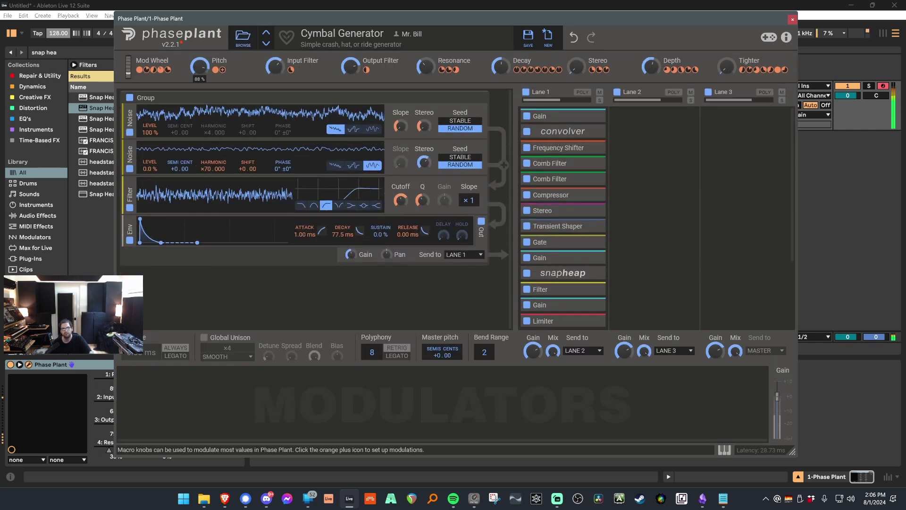
# Try the Resonance macro, set Stereo and Tighter to 100 % and turn Depth fully down.
pyautogui.moveTo(426, 67); pyautogui.dragTo(426, 30)
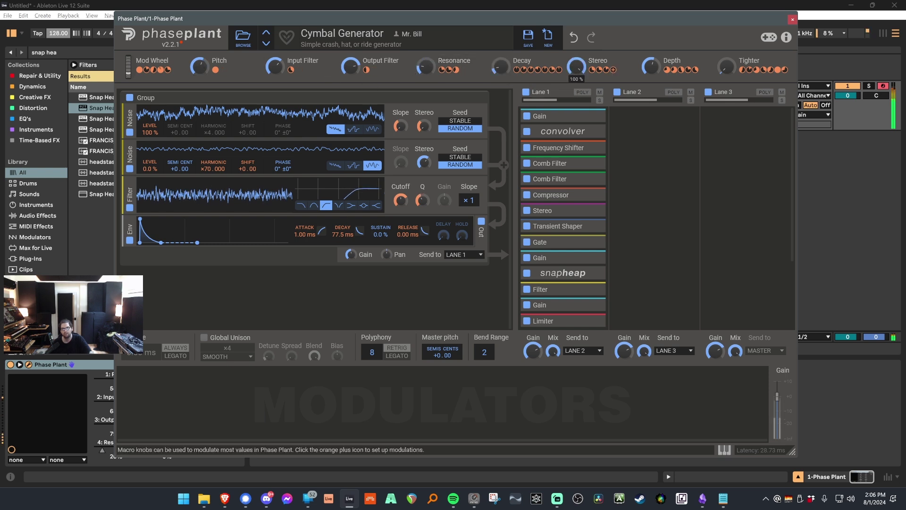
pyautogui.moveTo(651, 66); pyautogui.dragTo(651, 38)
pyautogui.moveTo(729, 66); pyautogui.dragTo(729, 5)
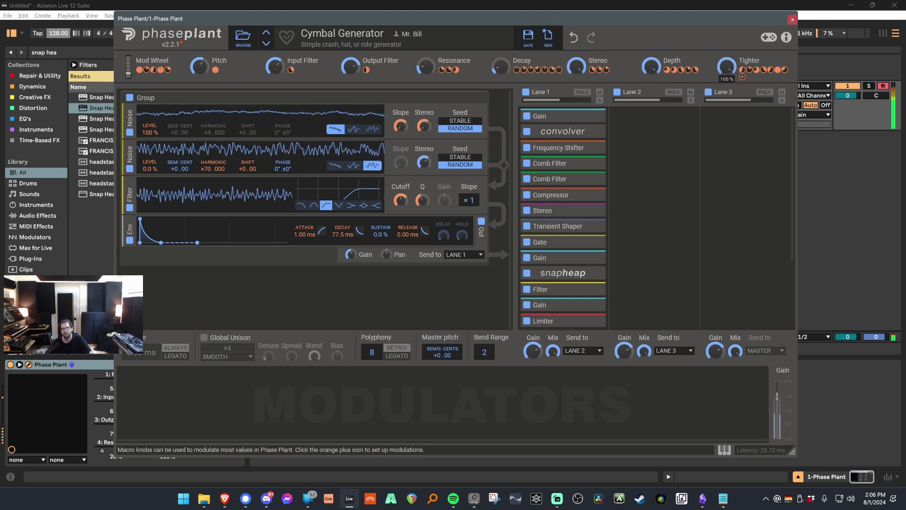
pyautogui.moveTo(653, 67); pyautogui.dragTo(654, 142)
pyautogui.moveTo(728, 67)
pyautogui.mouseDown()
pyautogui.moveTo(727, 129)
pyautogui.moveTo(727, 67)
pyautogui.mouseUp()
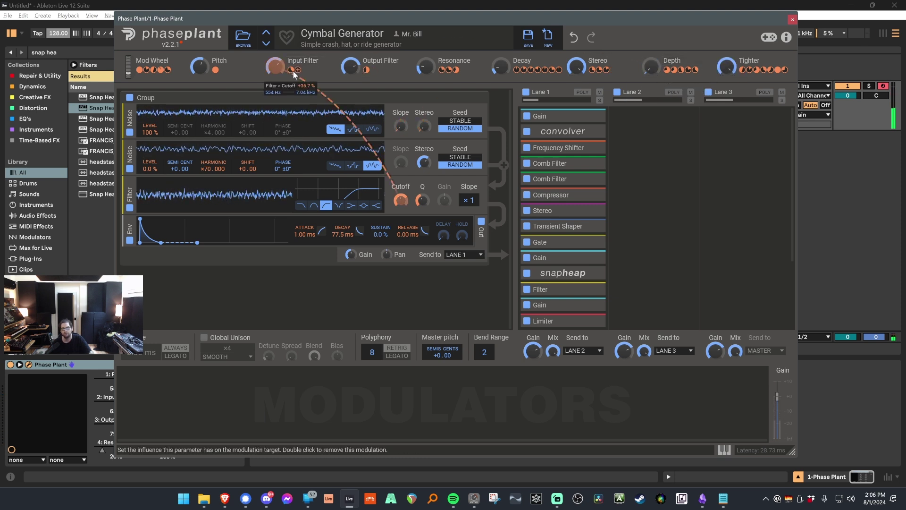
# Look through the MR. BILL - GOD MODE FINAL preset list and close the browser, keeping Cymbal Generator loaded.
pyautogui.click(234, 49)
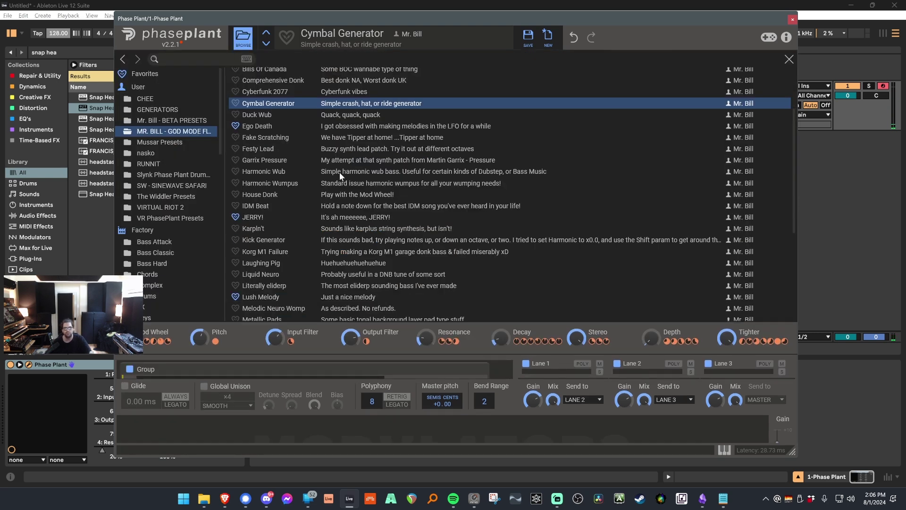
pyautogui.scroll(3, 349, 170)
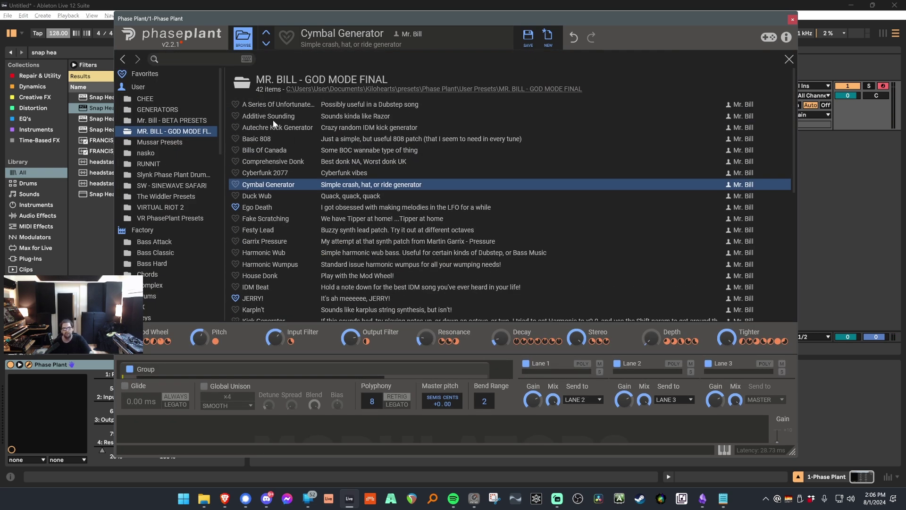
pyautogui.scroll(-5, 286, 232)
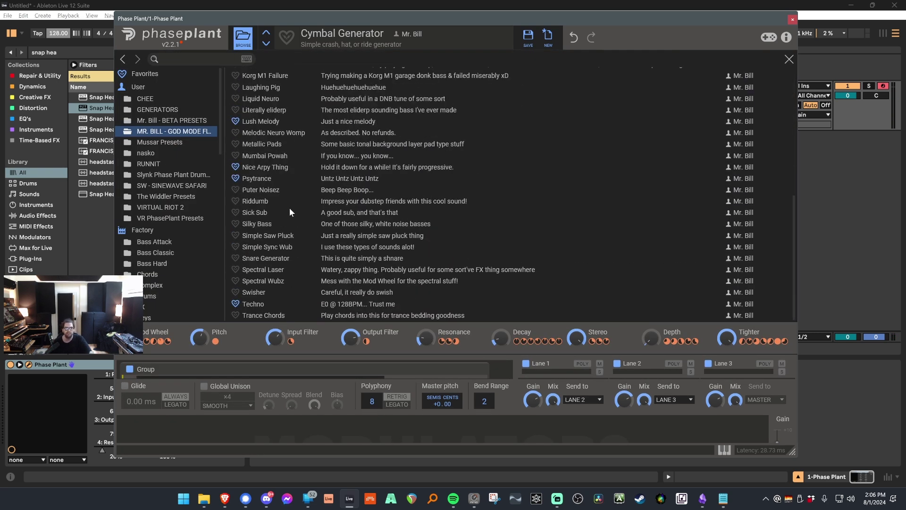
pyautogui.scroll(5, 281, 212)
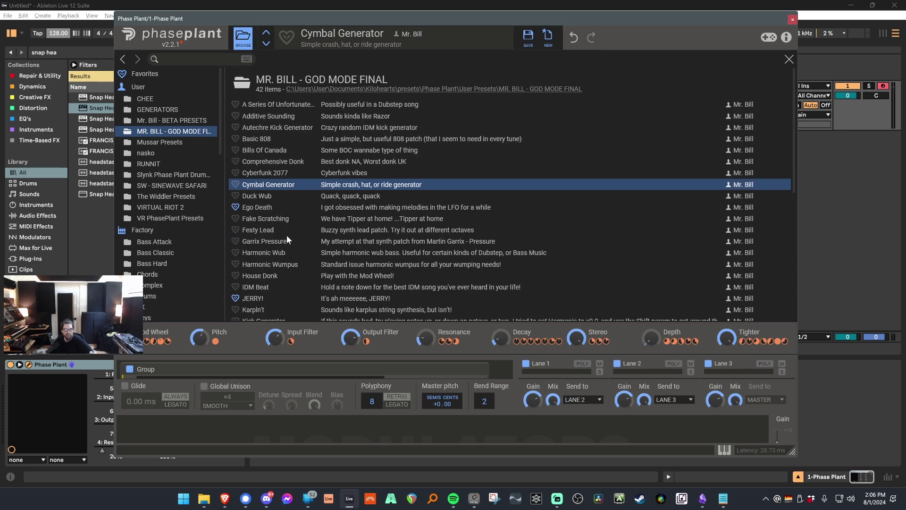
pyautogui.scroll(-3, 287, 231)
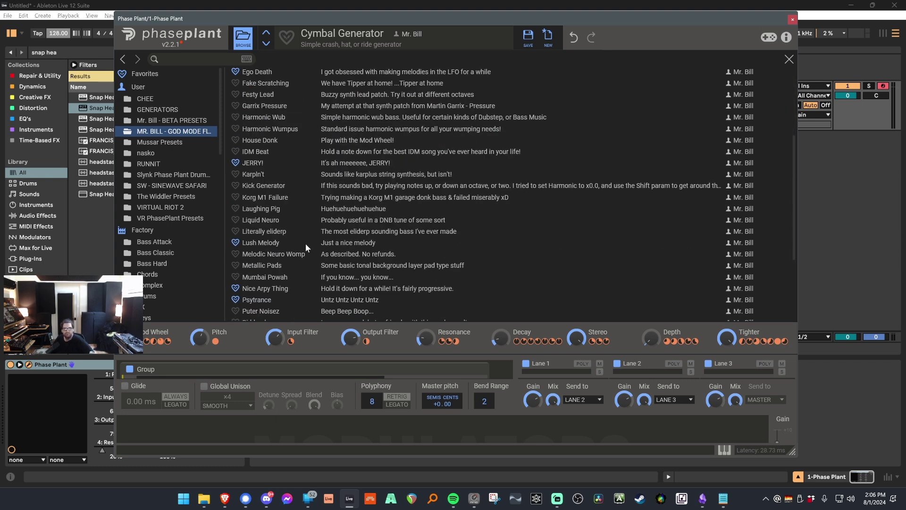
pyautogui.scroll(3, 293, 289)
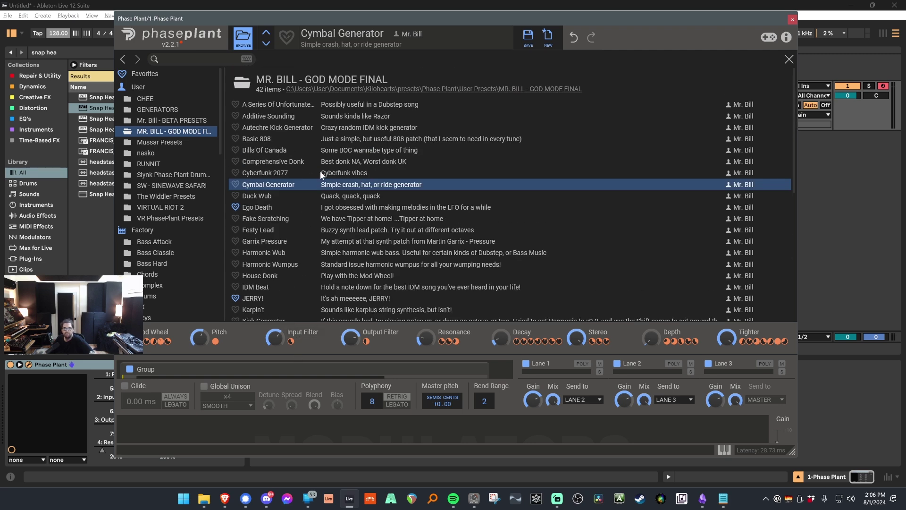
pyautogui.click(243, 40)
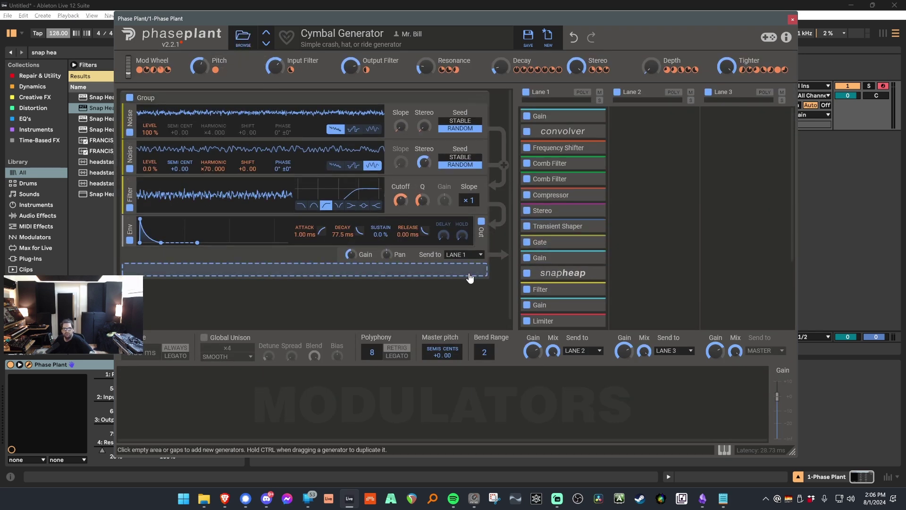